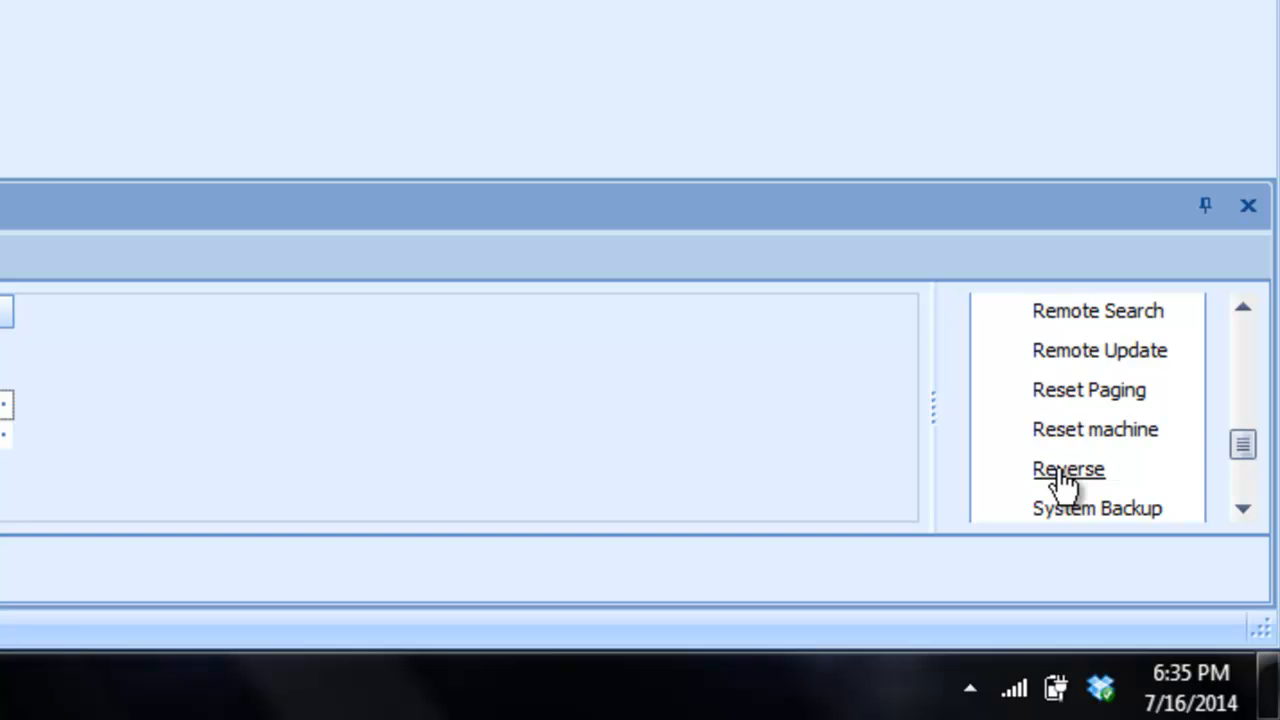
# - Run Reverse to load the system design, and open the DSP configuration of the IDA8C (1, 1) device
pyautogui.click(1066, 470)
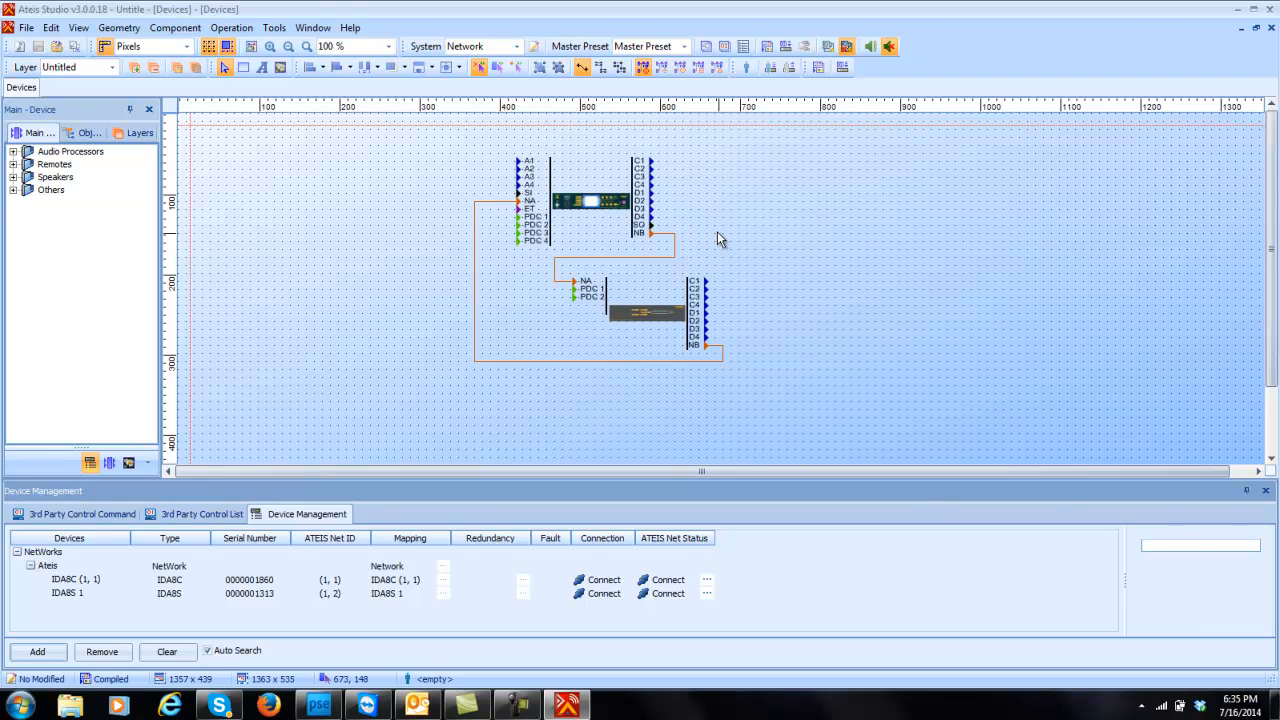
pyautogui.click(601, 181)
pyautogui.doubleClick(601, 181)
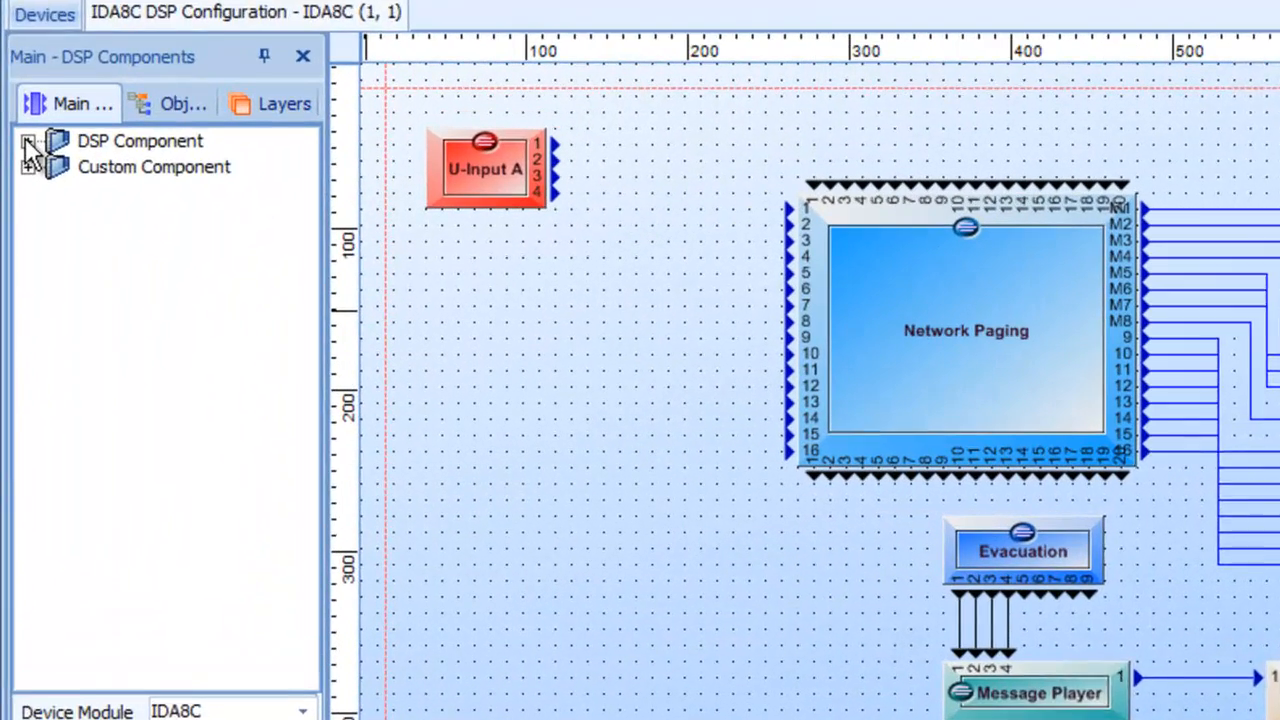
# - Add a Telephone Card component, placing TC Transmit beside Evacuation and TC Receive just below U-Input A
pyautogui.click(22, 215)
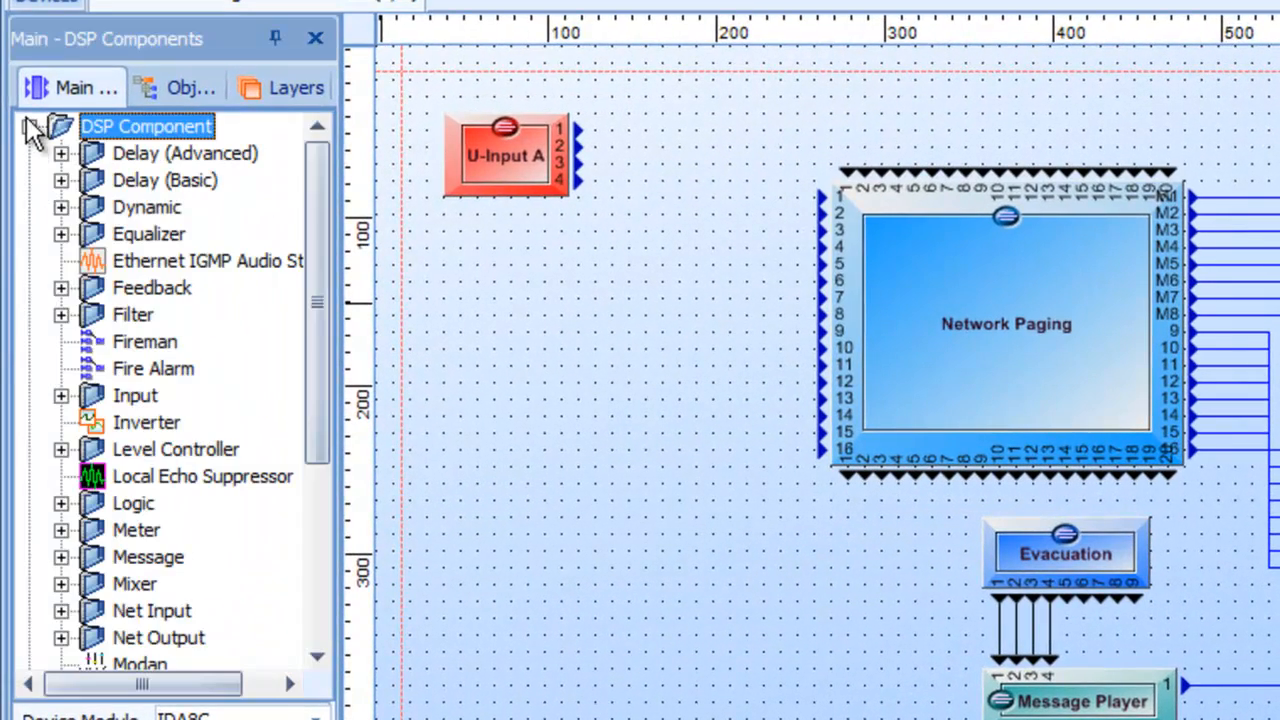
pyautogui.moveTo(316, 219); pyautogui.dragTo(323, 466)
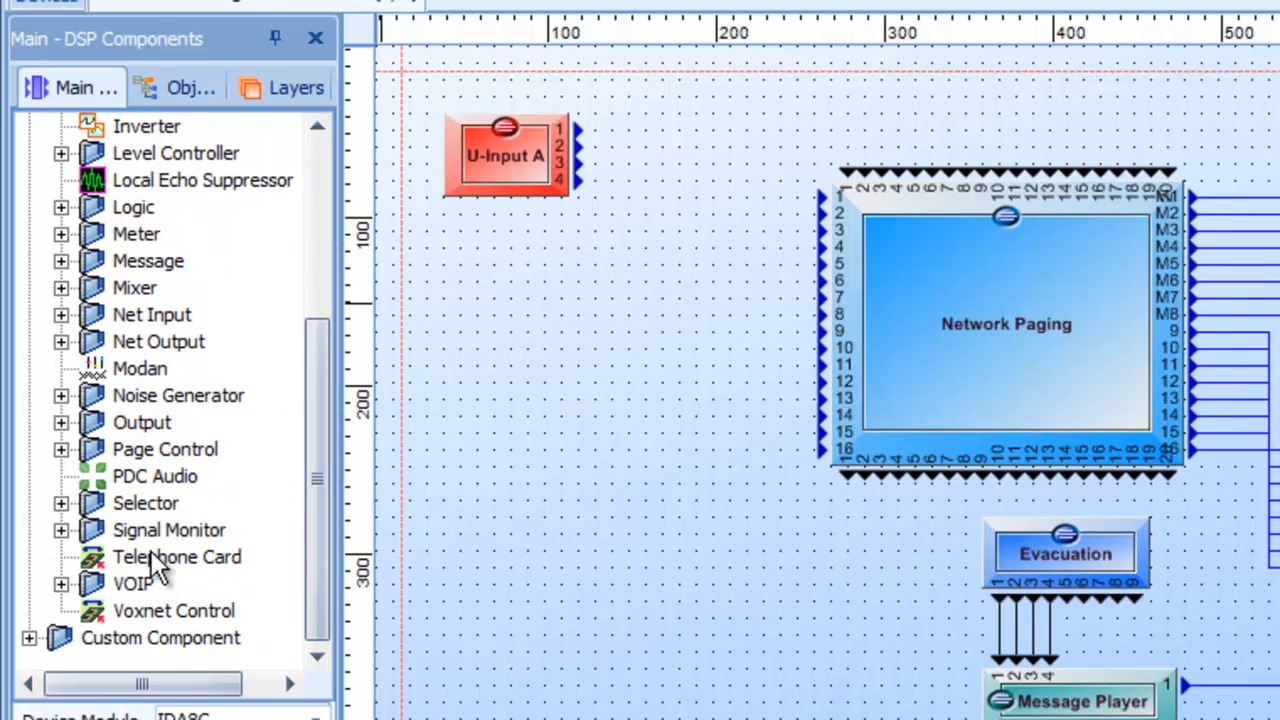
pyautogui.moveTo(151, 551); pyautogui.dragTo(508, 470)
pyautogui.moveTo(820, 520); pyautogui.dragTo(791, 606)
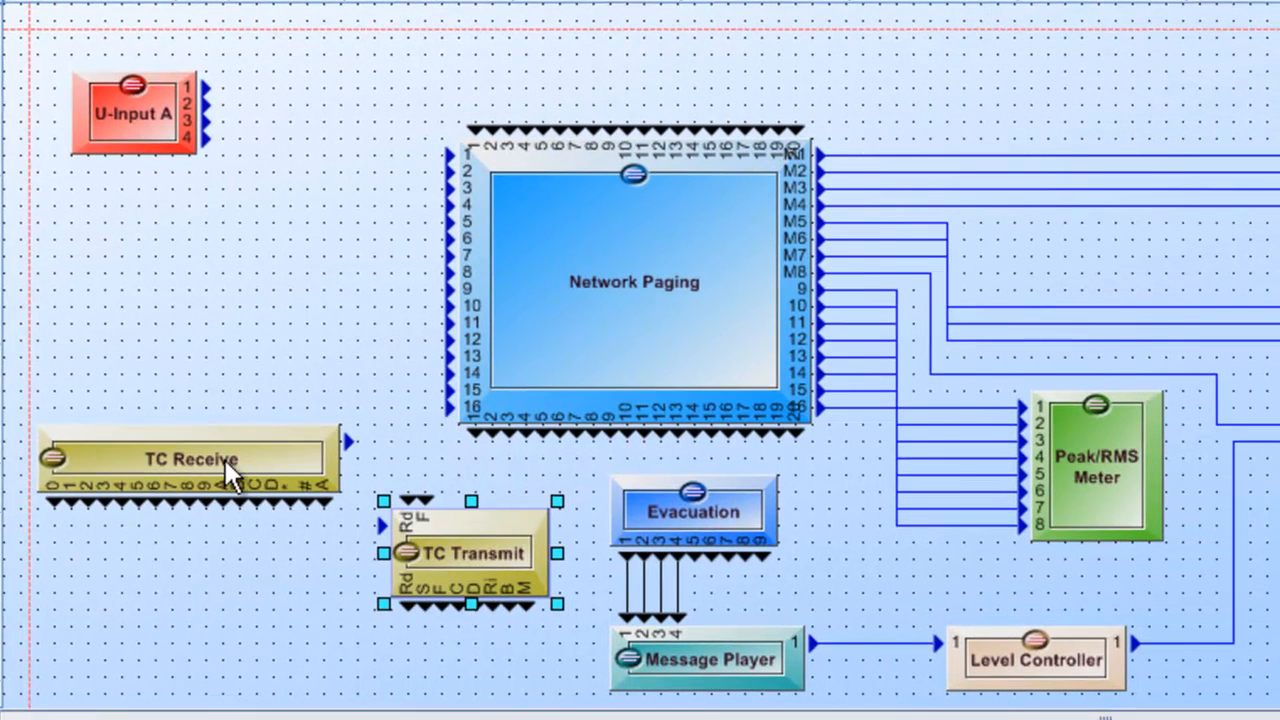
pyautogui.click(302, 570)
pyautogui.moveTo(255, 463); pyautogui.dragTo(258, 222)
pyautogui.click(258, 348)
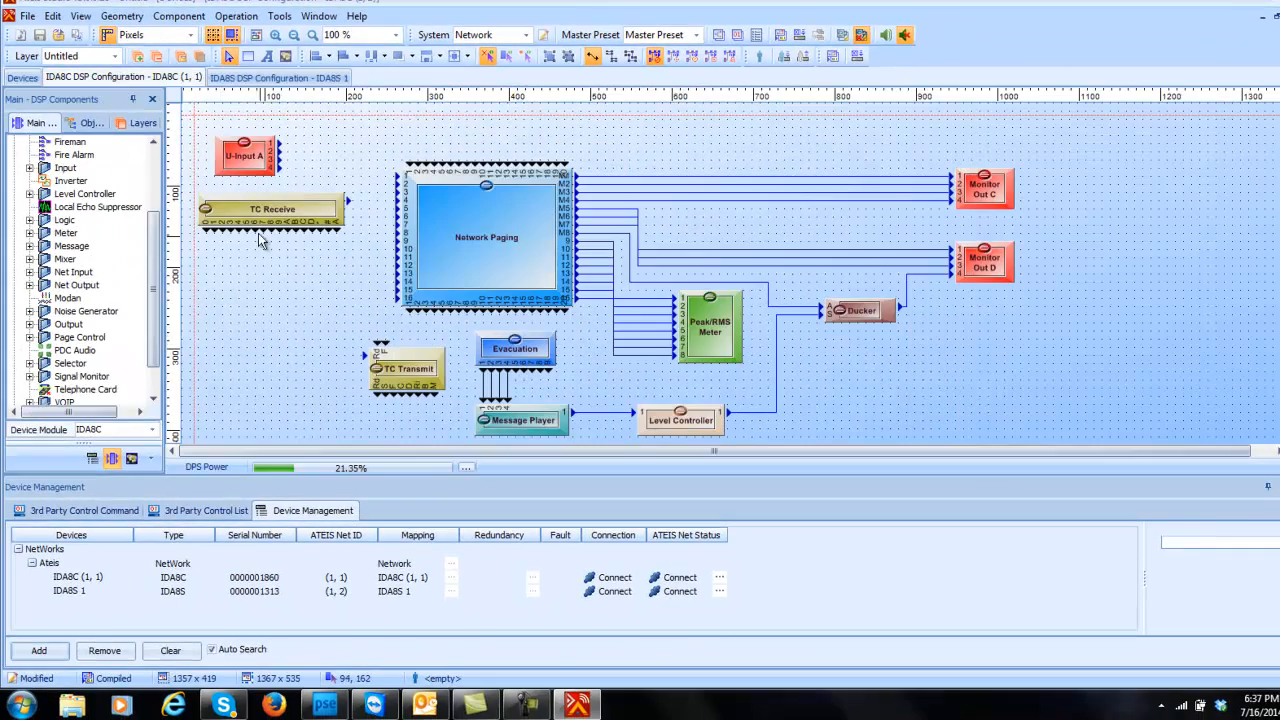
# - Try to add another Telephone Card component between TC Receive and TC Transmit
pyautogui.moveTo(88, 389); pyautogui.dragTo(263, 306)
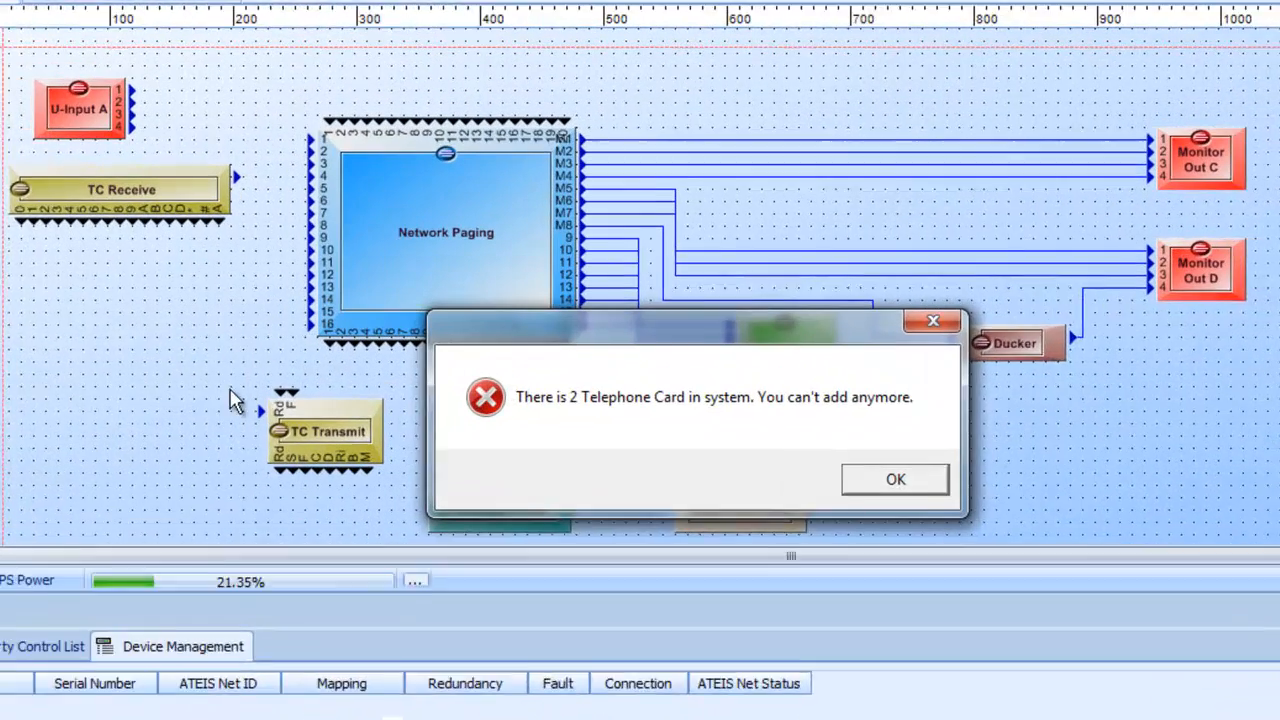
pyautogui.click(921, 500)
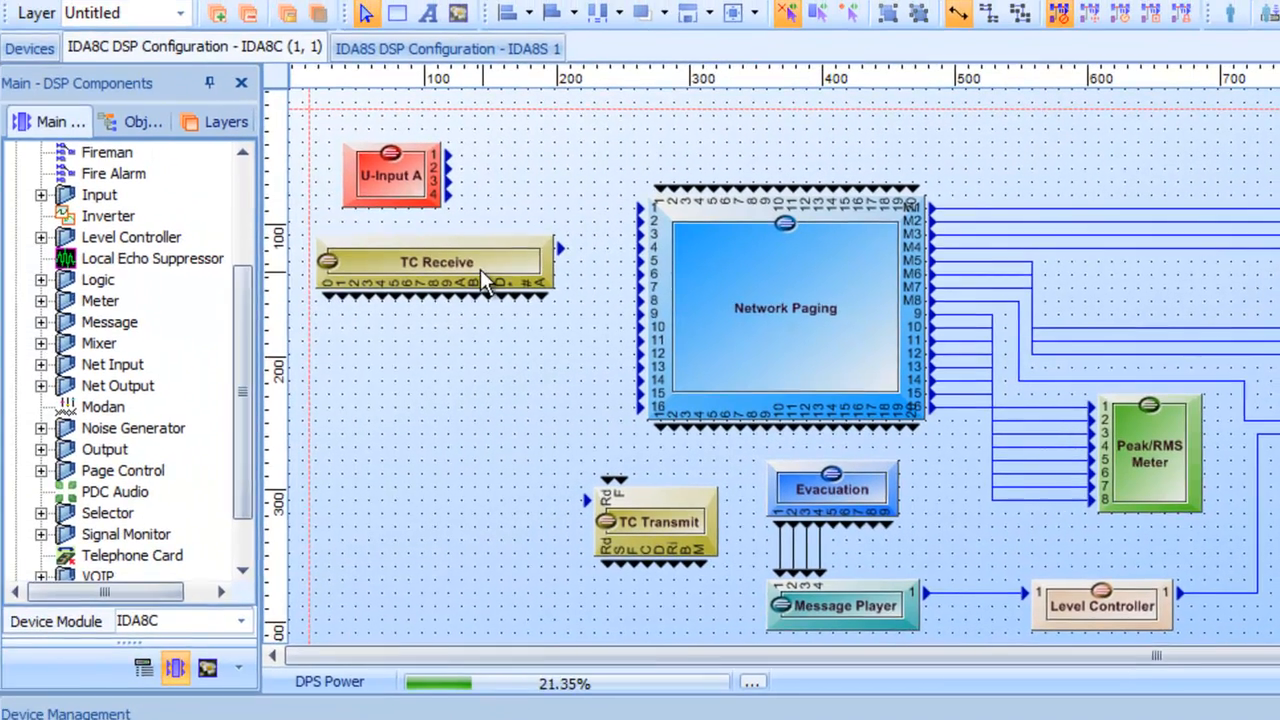
pyautogui.click(131, 188)
# - Move TC Receive lower on the canvas and connect its audio output to input 1 of Network Paging
pyautogui.moveTo(486, 267); pyautogui.dragTo(485, 359)
pyautogui.click(497, 508)
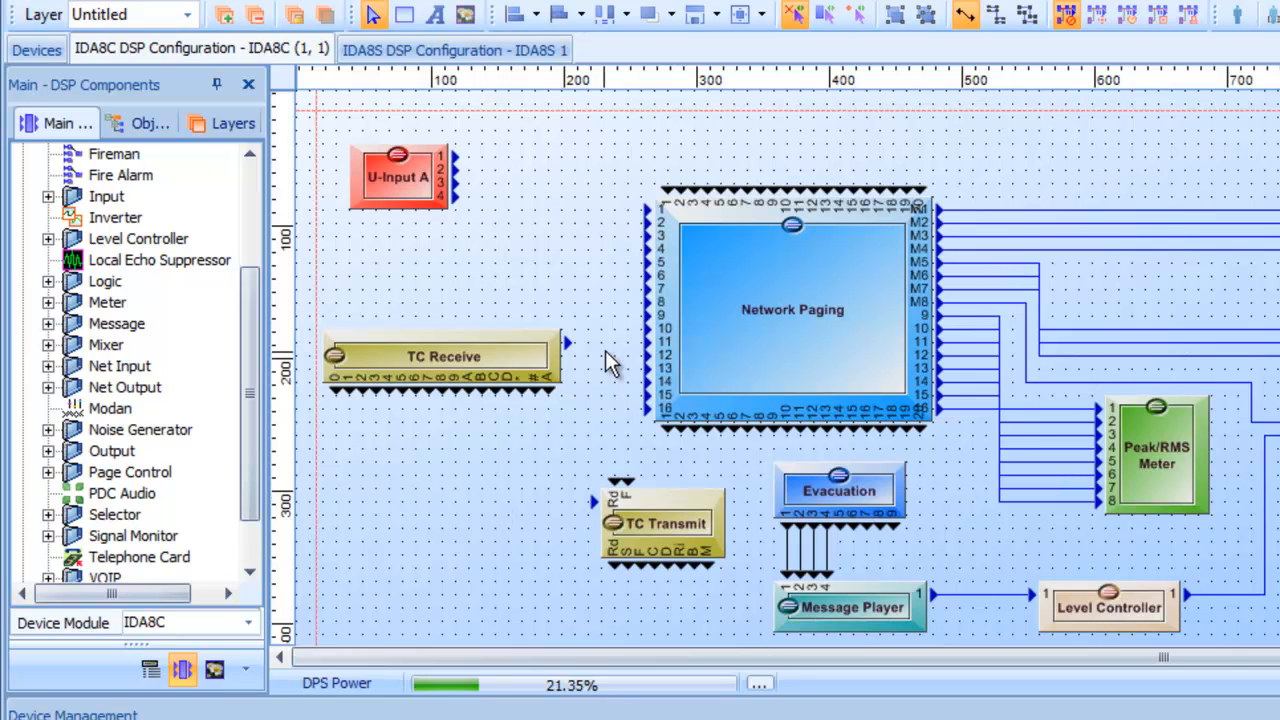
pyautogui.moveTo(567, 342)
pyautogui.mouseDown()
pyautogui.moveTo(611, 344)
pyautogui.moveTo(599, 344)
pyautogui.moveTo(601, 209)
pyautogui.moveTo(646, 211)
pyautogui.mouseUp()
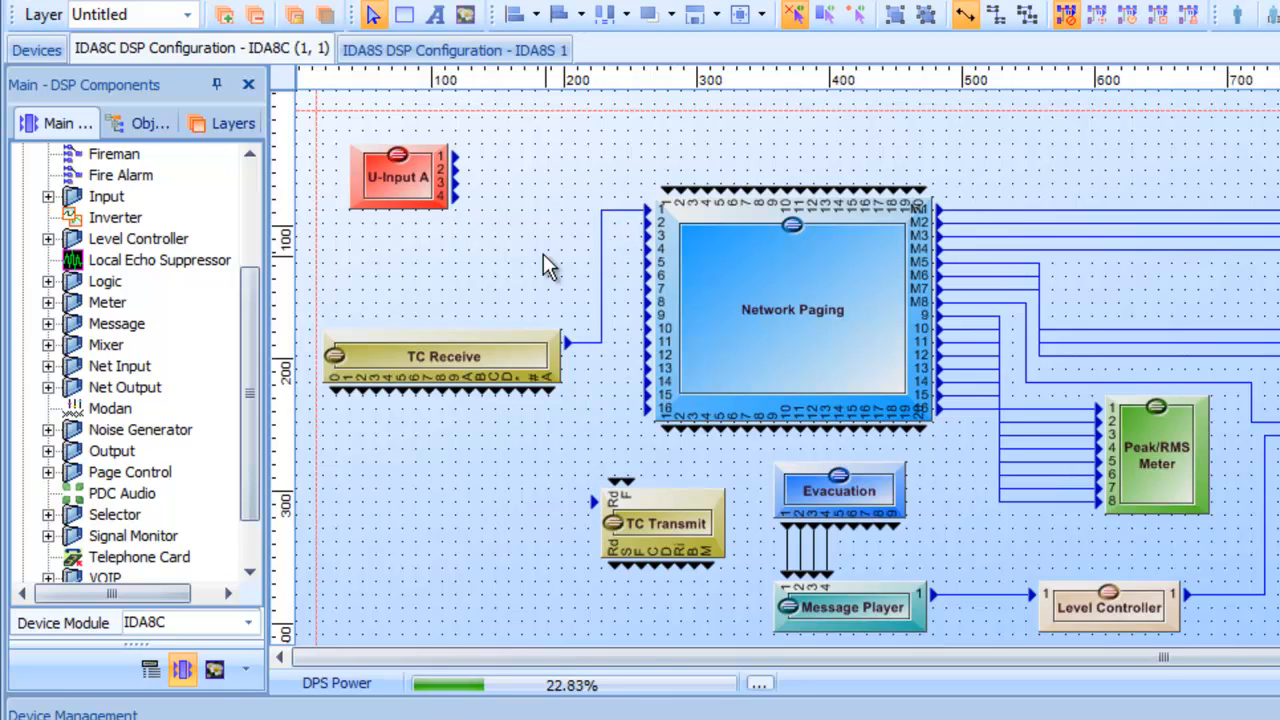
# - Shift TC Transmit slightly left, add a Tone noise generator beside it, and connect the generator's output to TC Transmit's audio input
pyautogui.click(640, 516)
pyautogui.click(613, 601)
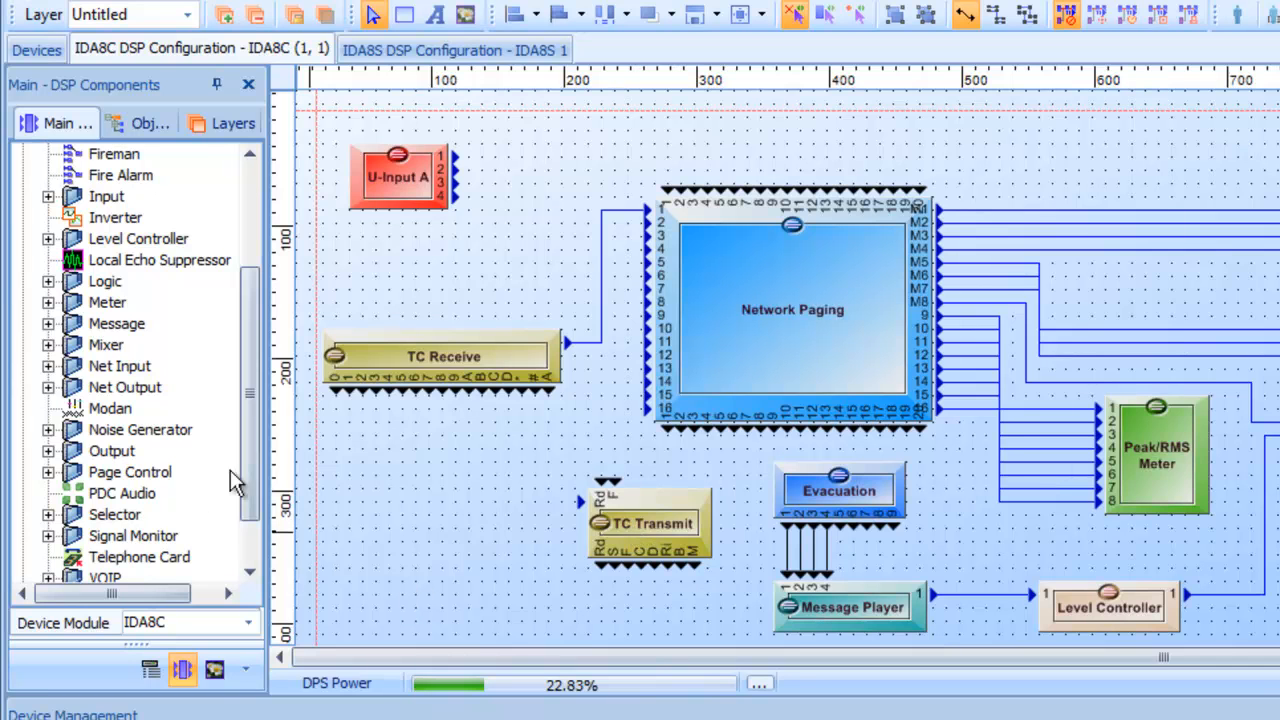
pyautogui.moveTo(254, 471); pyautogui.dragTo(251, 534)
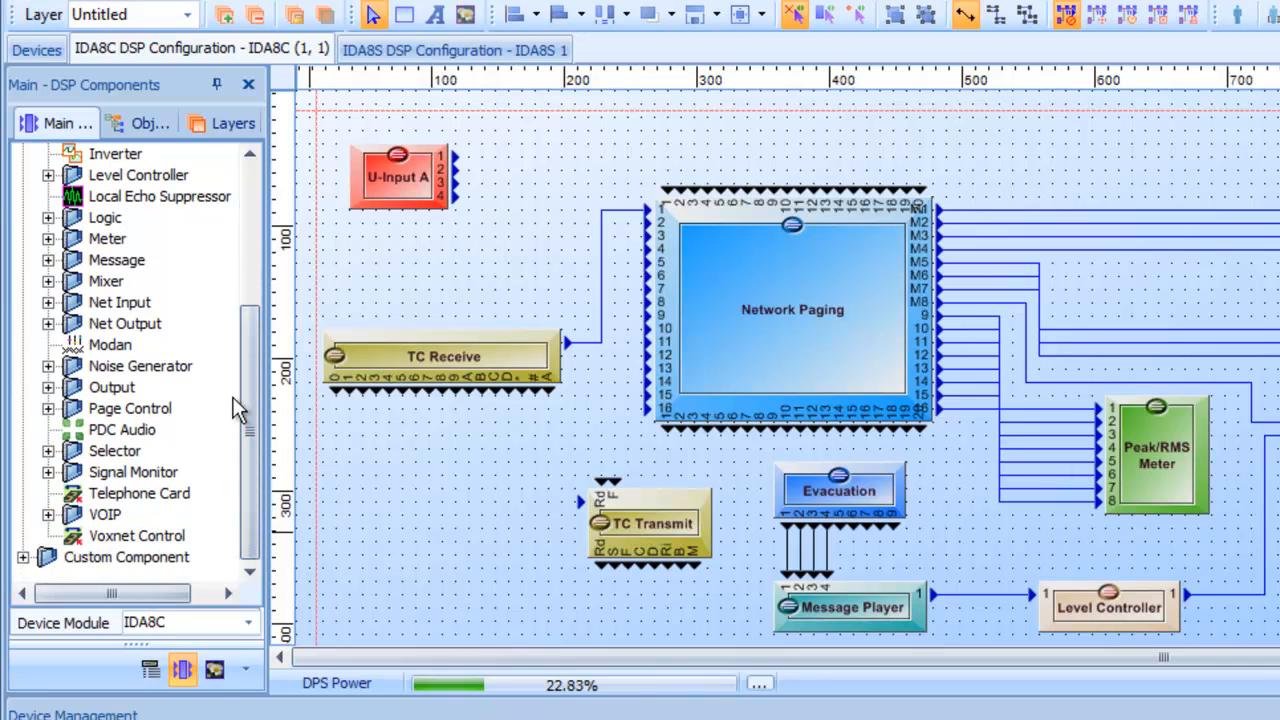
pyautogui.click(48, 366)
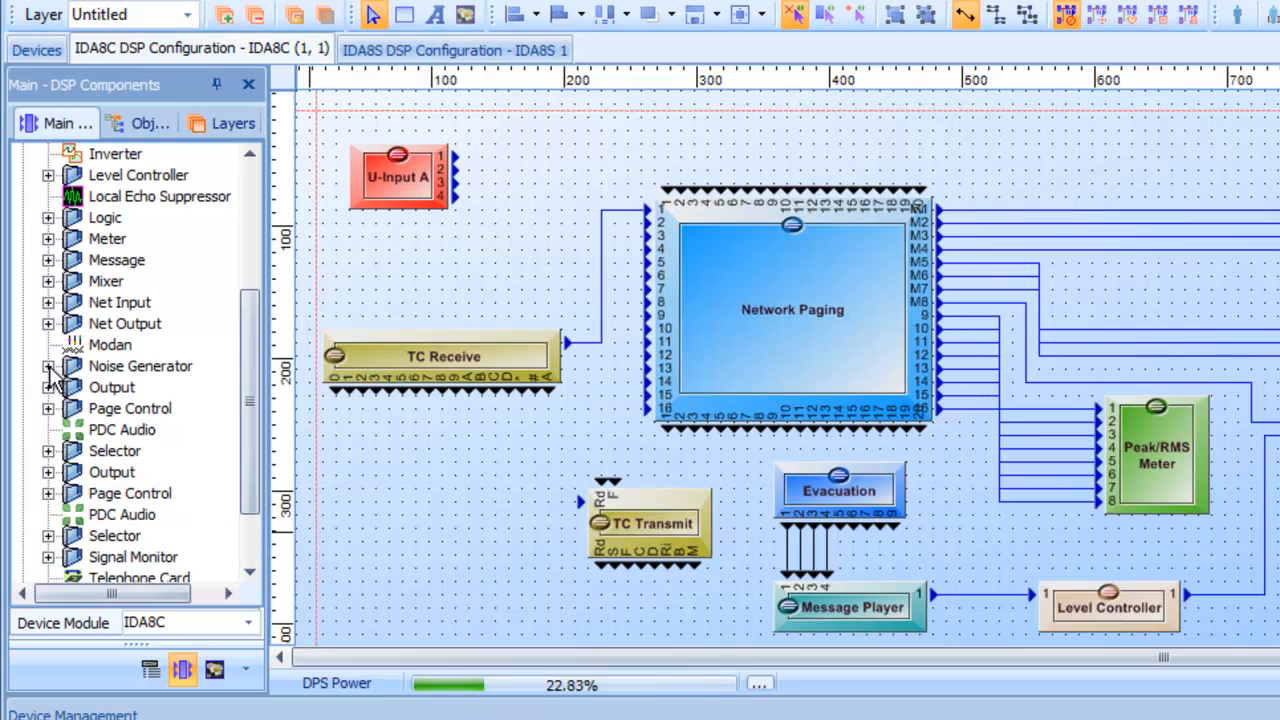
pyautogui.moveTo(112, 410); pyautogui.dragTo(388, 518)
pyautogui.click(467, 502)
pyautogui.moveTo(463, 497); pyautogui.dragTo(584, 502)
pyautogui.click(523, 537)
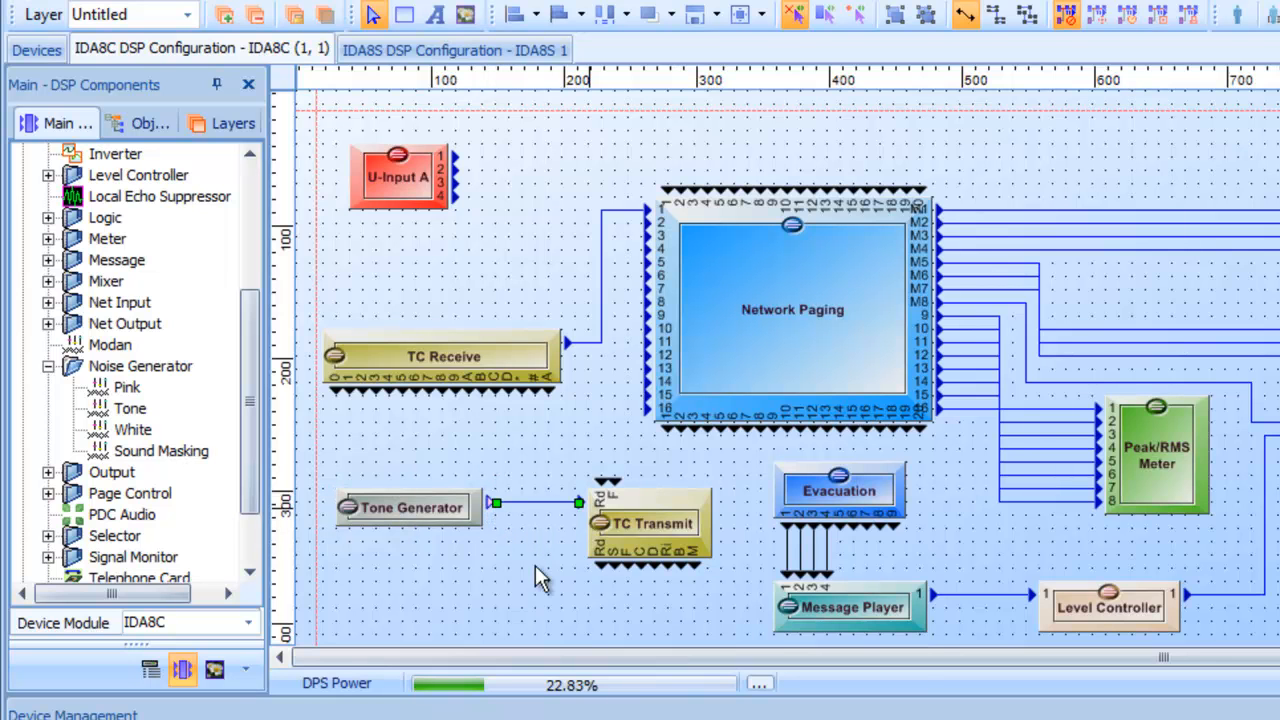
# - Check the Mute setting of the Tone Generator and close its settings window
pyautogui.click(455, 520)
pyautogui.doubleClick(455, 520)
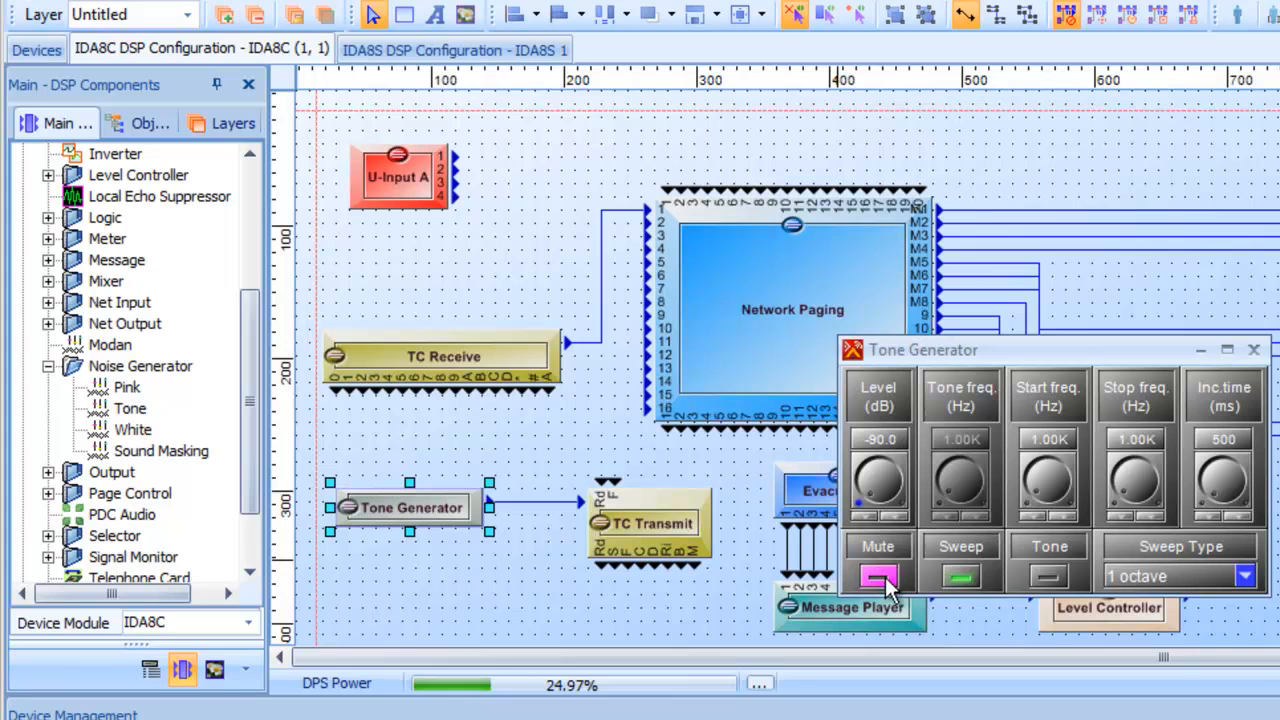
pyautogui.click(1254, 349)
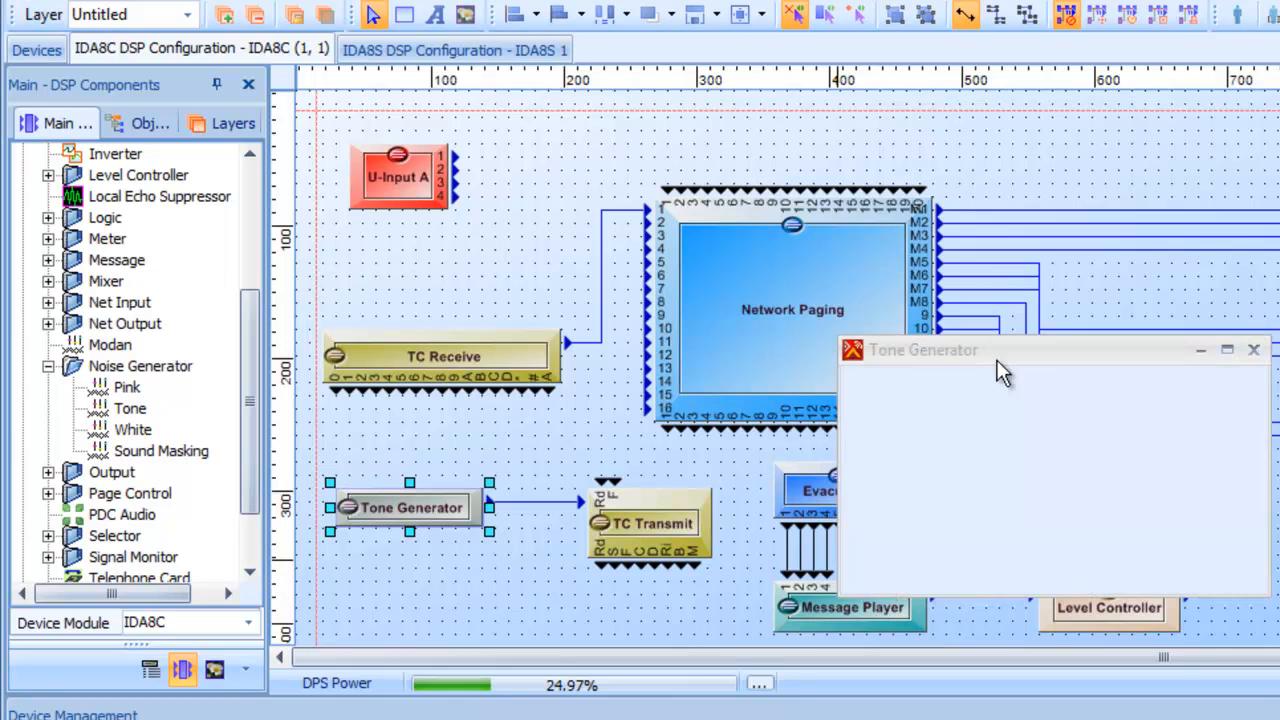
pyautogui.click(511, 602)
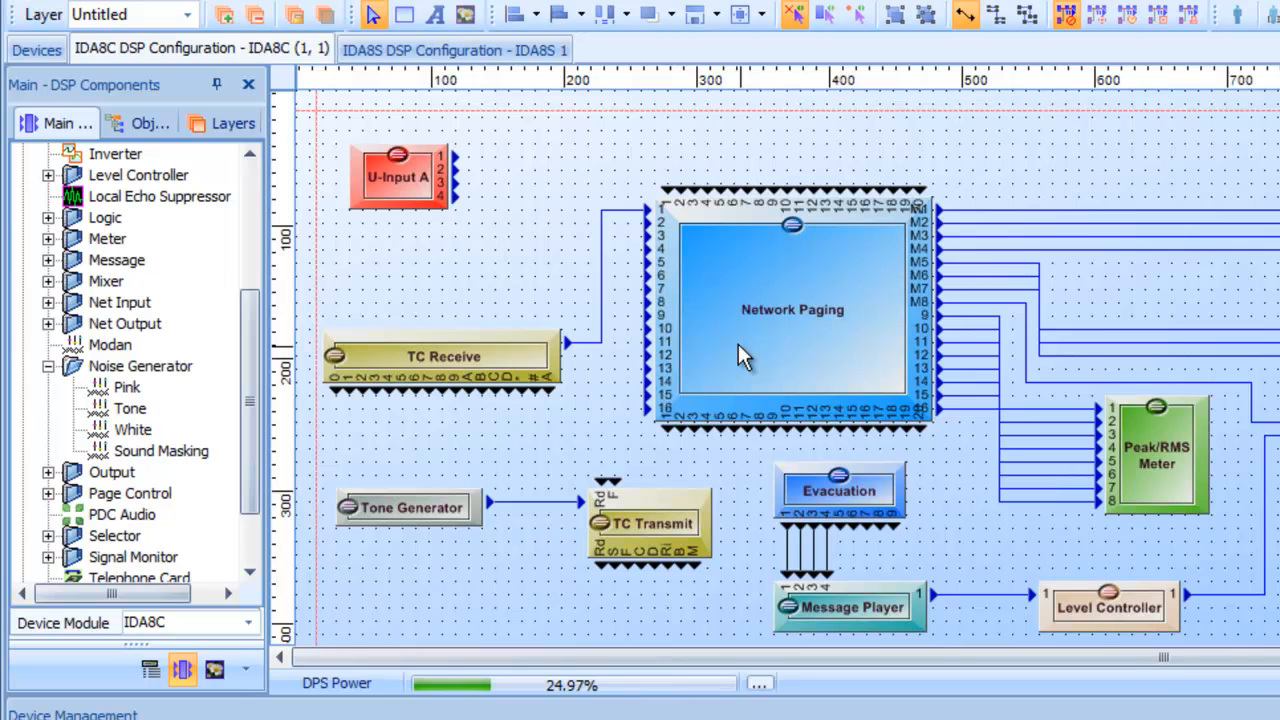
# - Open the Network Paging component's settings and add a paging source named TELCO Page
pyautogui.doubleClick(795, 292)
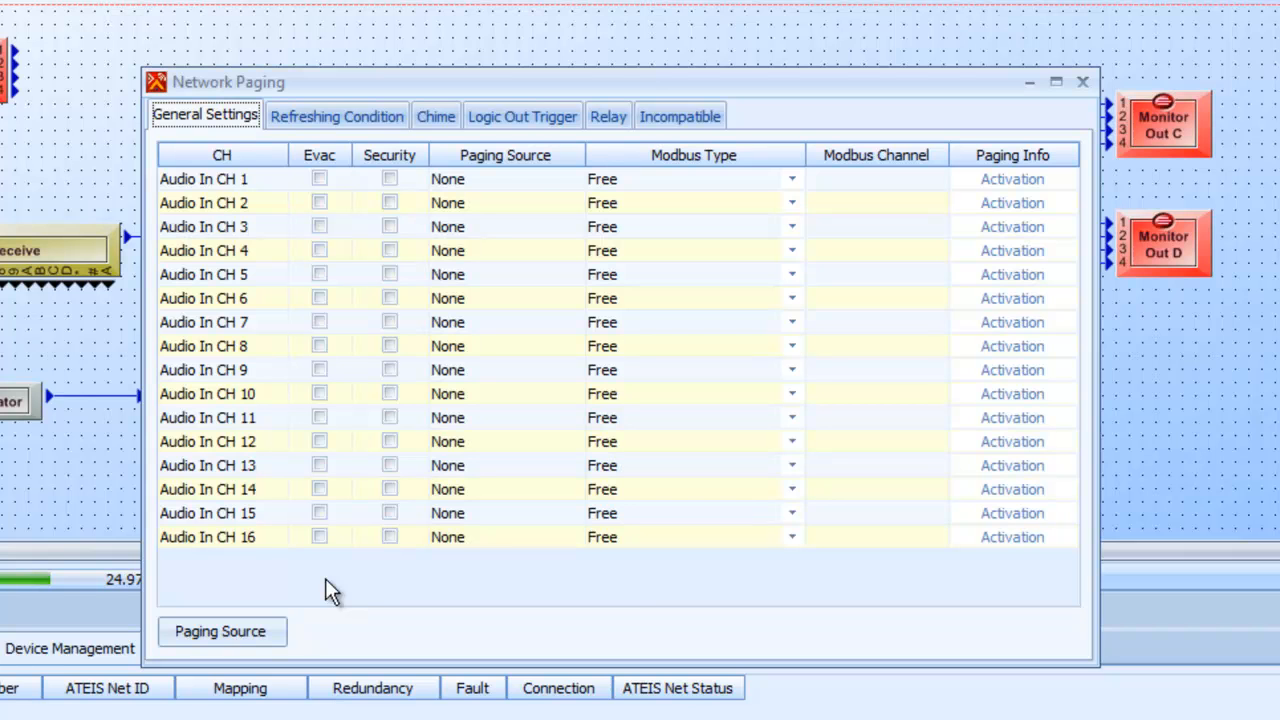
pyautogui.moveTo(633, 81); pyautogui.dragTo(1057, 4)
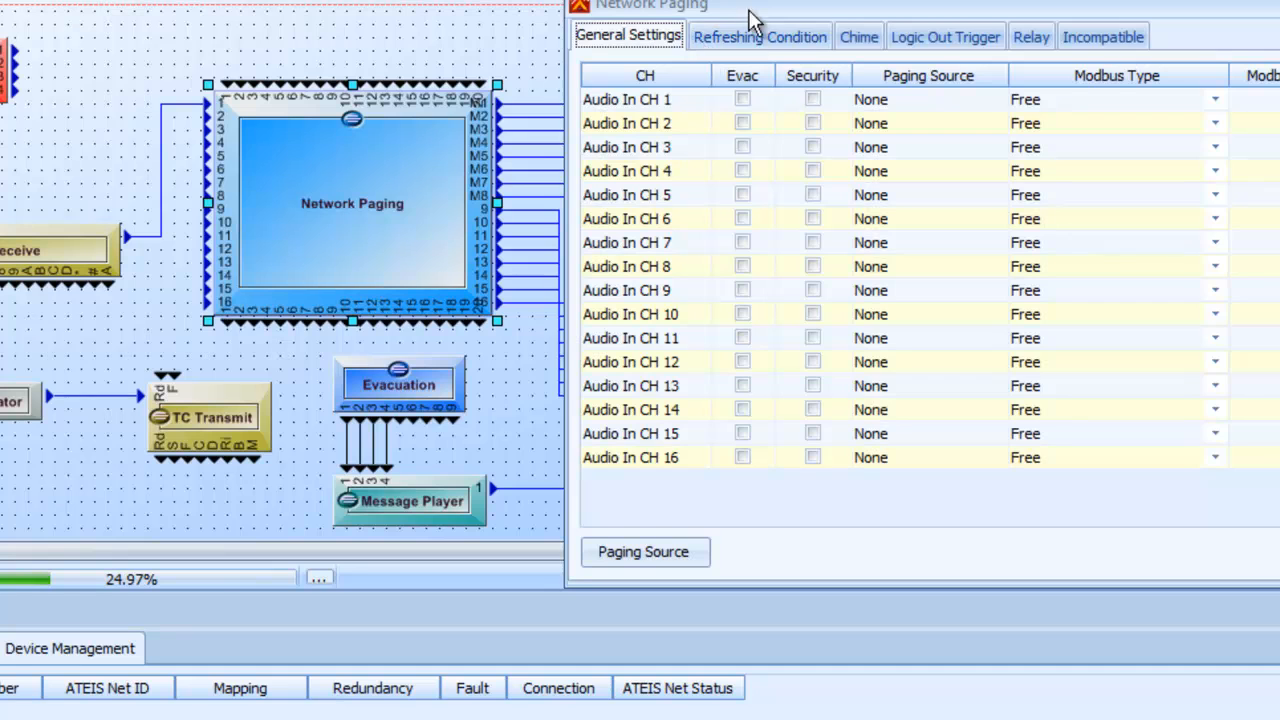
pyautogui.moveTo(749, 8); pyautogui.dragTo(408, 14)
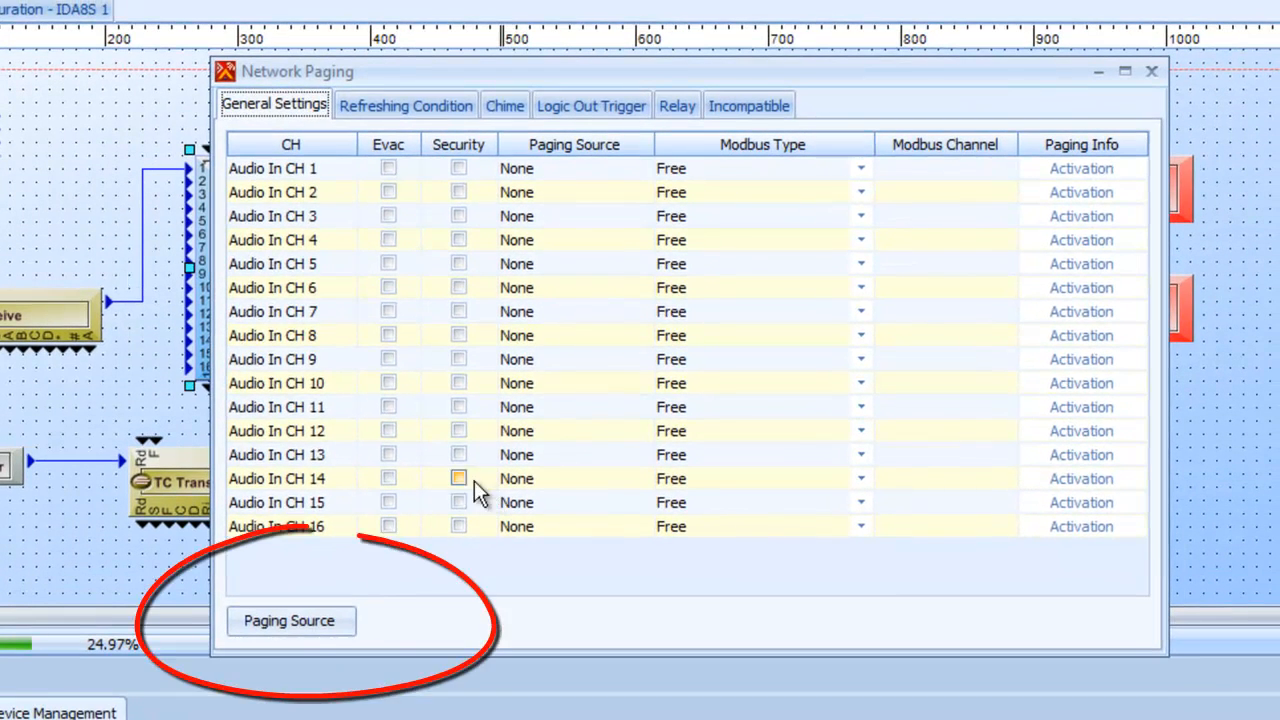
pyautogui.click(317, 628)
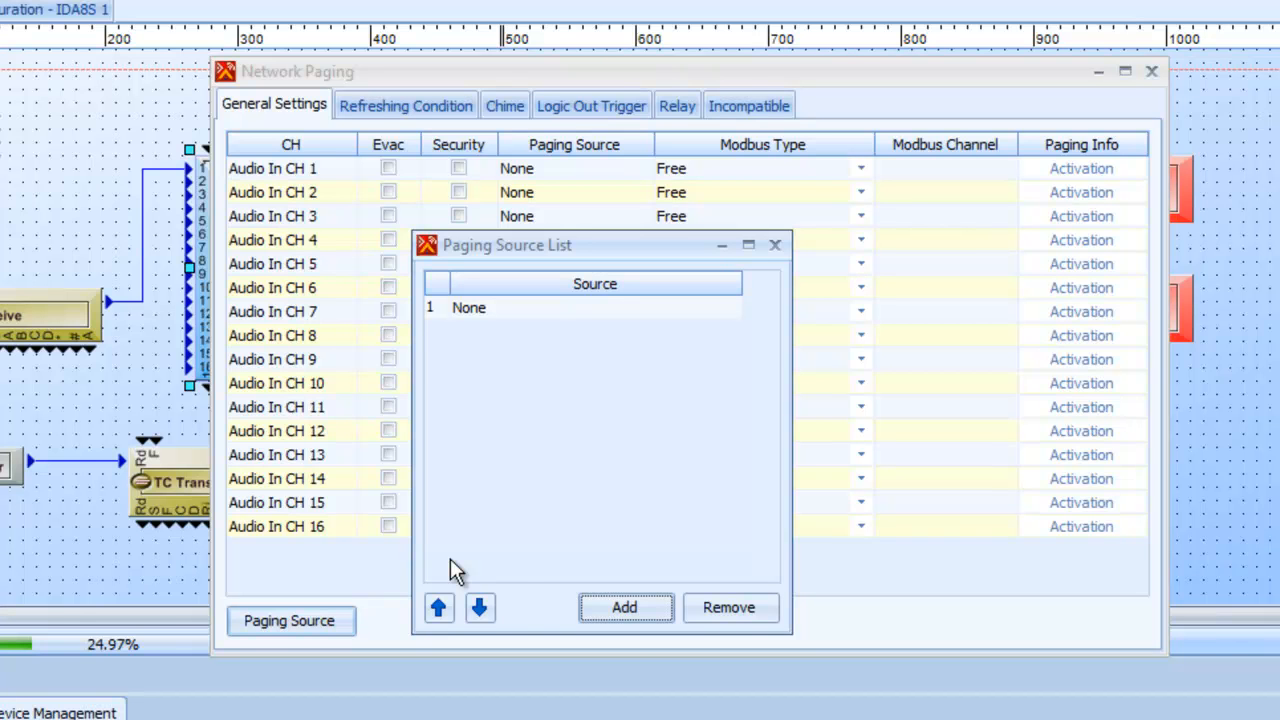
pyautogui.click(613, 610)
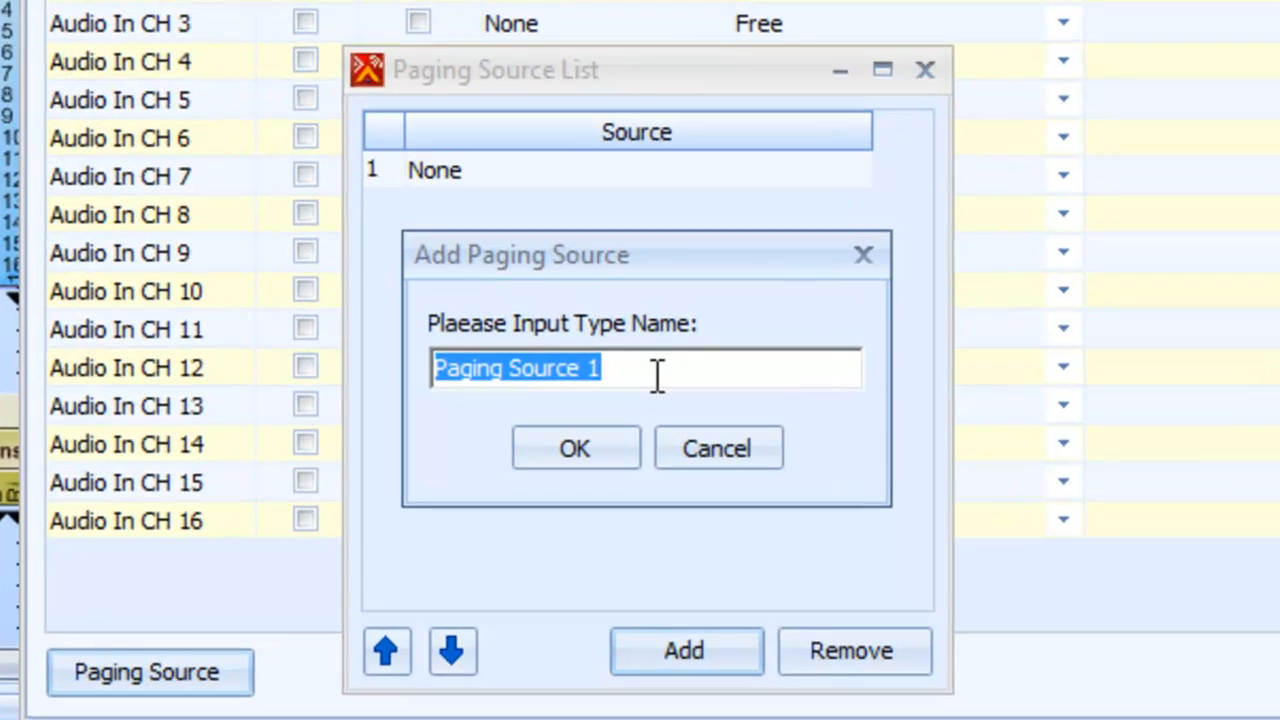
pyautogui.write('TELCO Page')
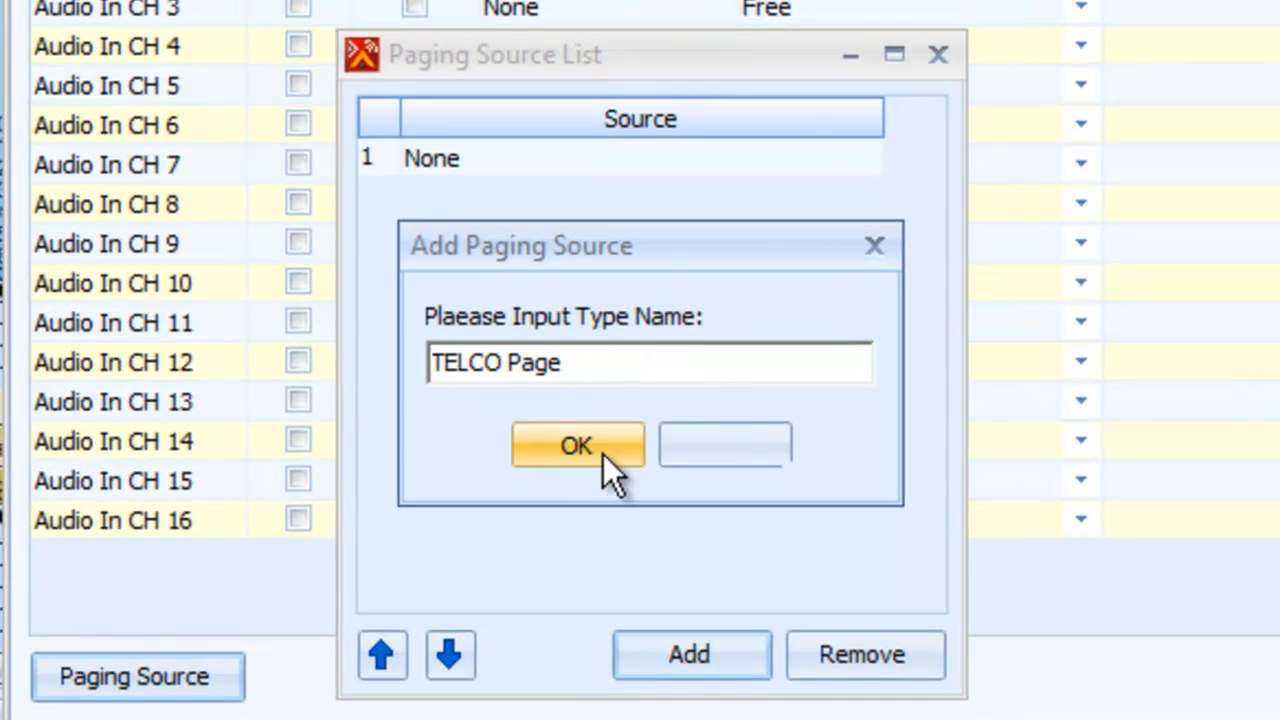
pyautogui.click(574, 445)
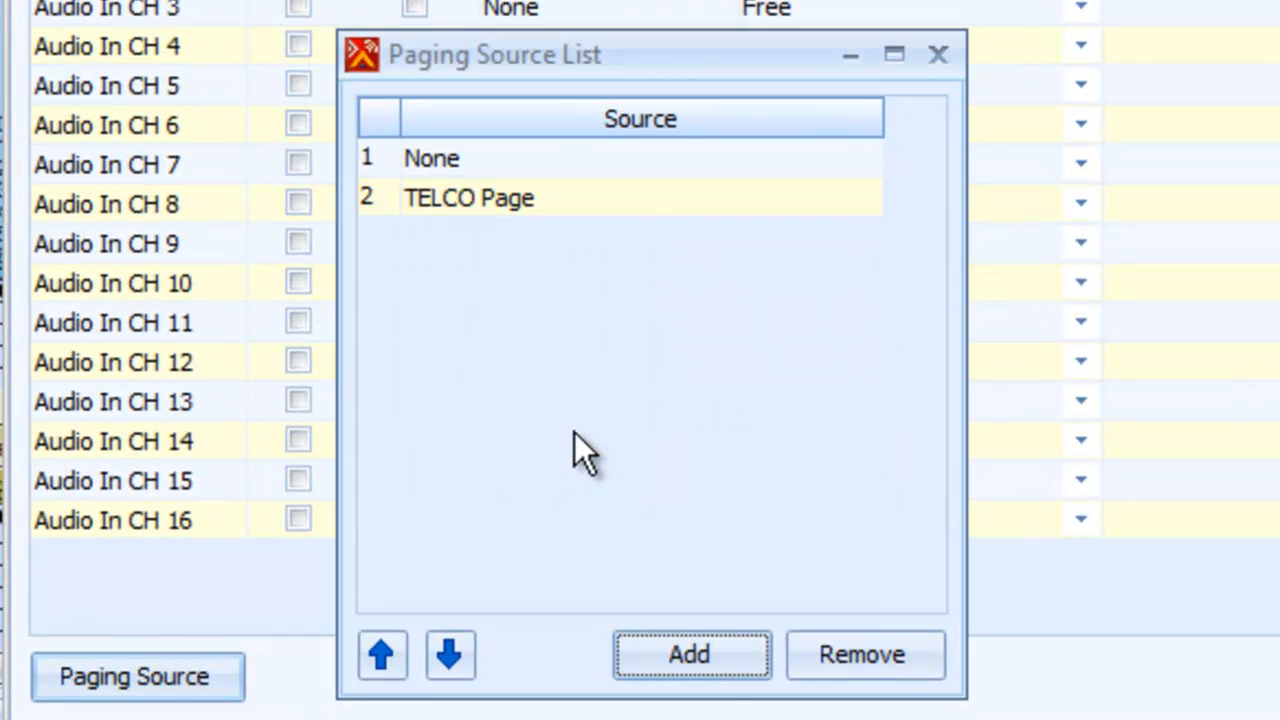
# - Add two more paging sources named BGM and VOIP, and close the Paging Source List
pyautogui.click(706, 656)
pyautogui.write('BGM')
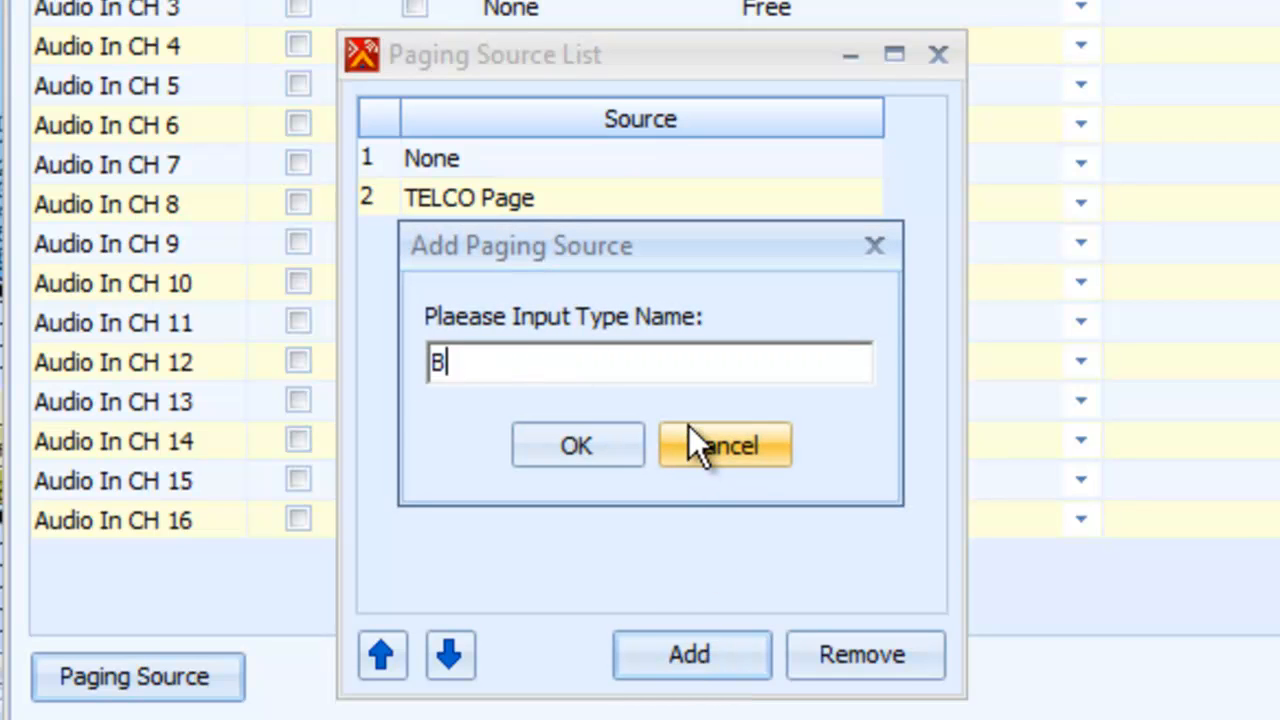
pyautogui.click(578, 438)
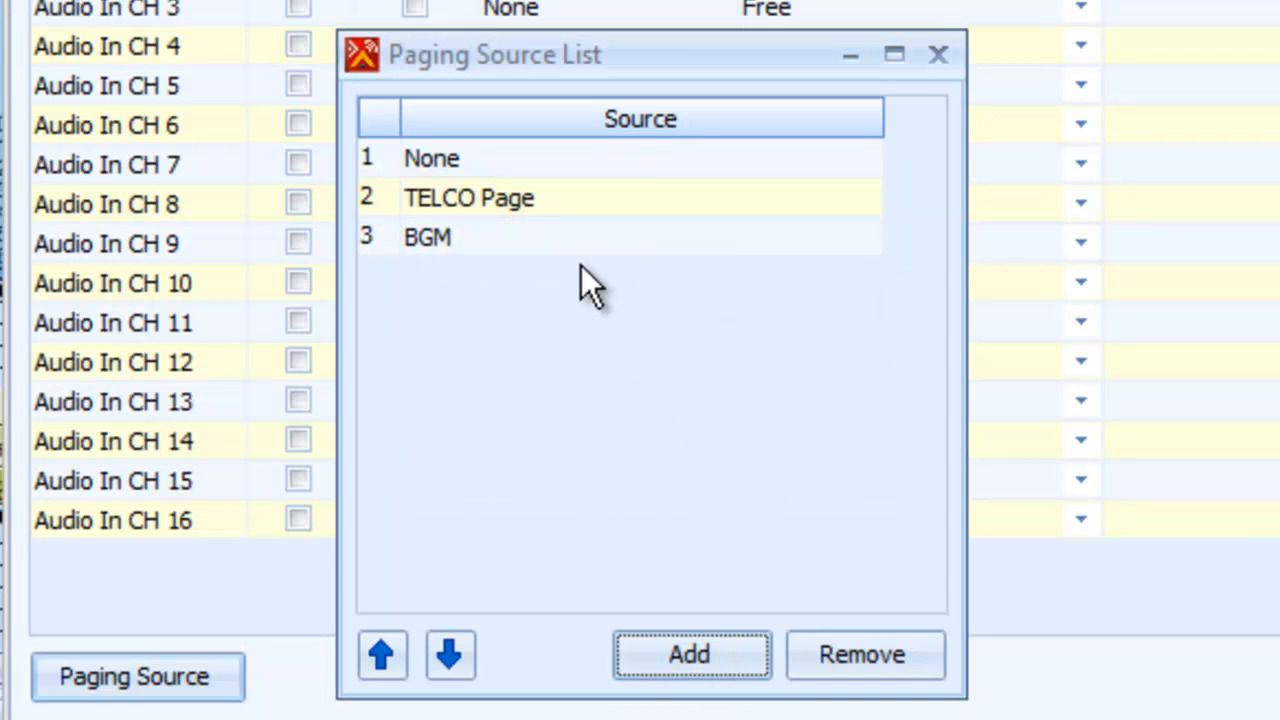
pyautogui.click(746, 655)
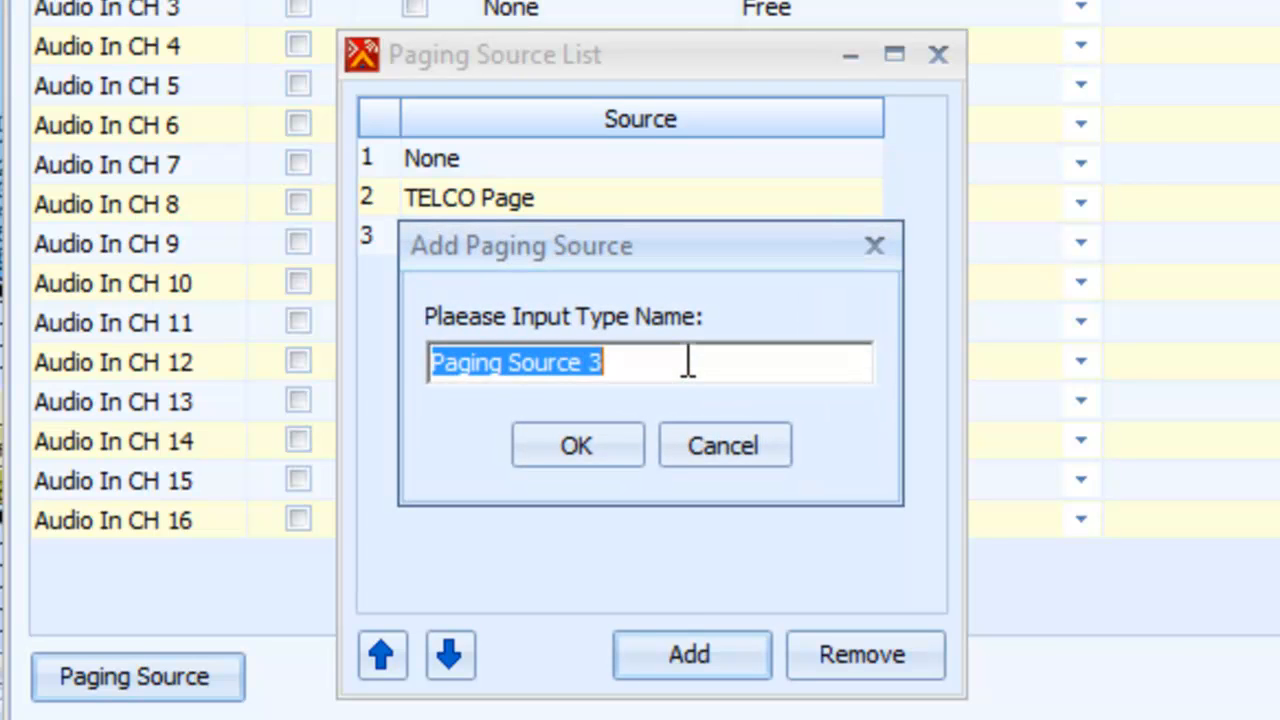
pyautogui.write('VOIP')
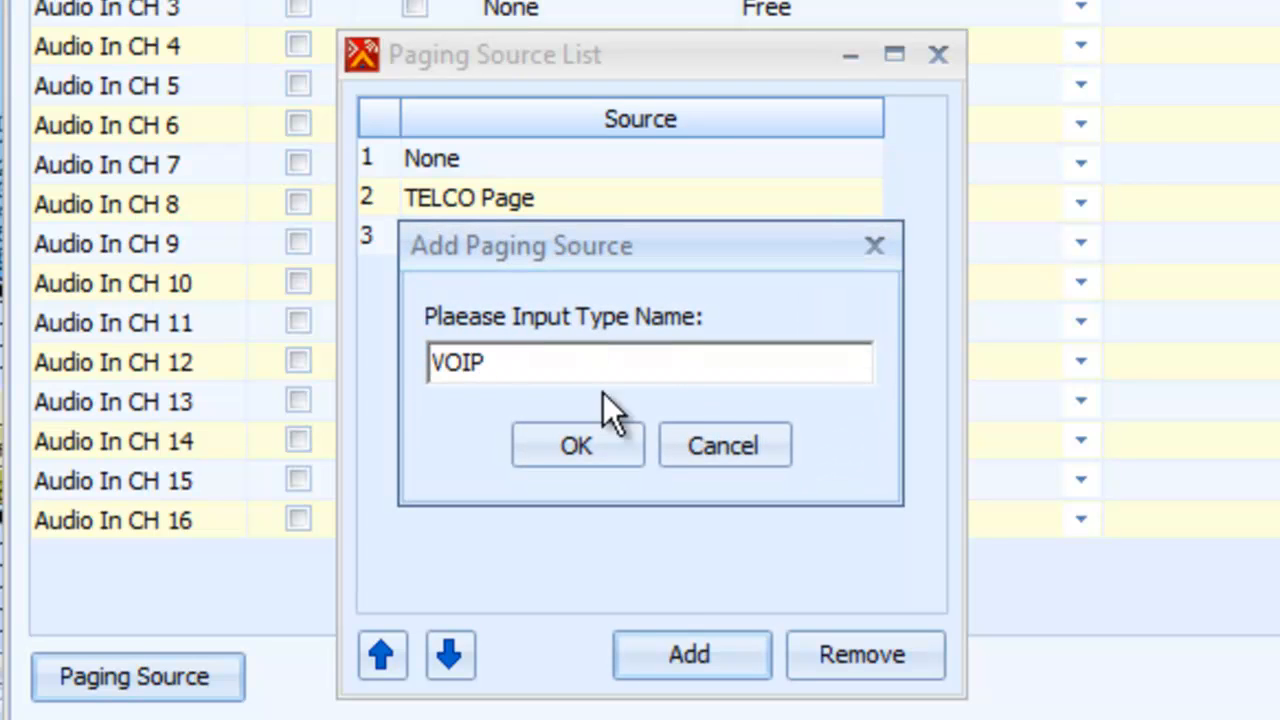
pyautogui.click(556, 439)
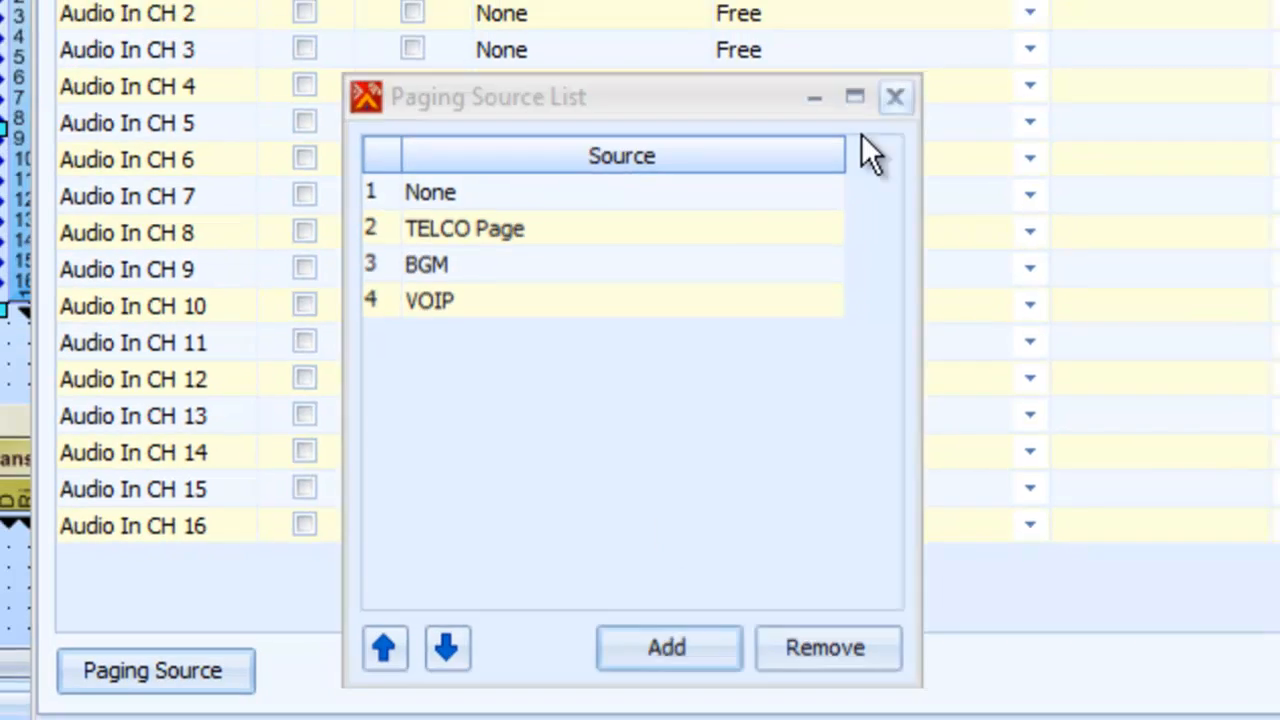
pyautogui.click(938, 54)
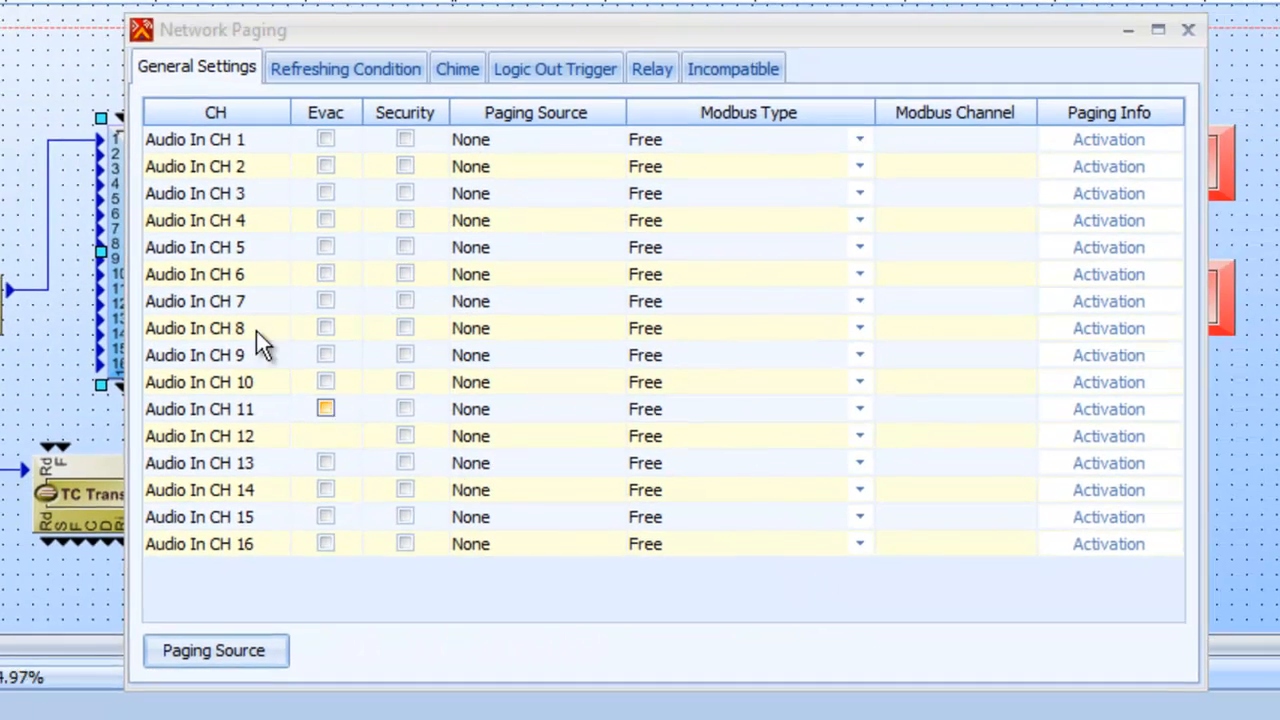
# - Assign TELCO Page as the paging source of Audio In CH 1 in the Network Paging general settings
pyautogui.moveTo(354, 28); pyautogui.dragTo(287, 53)
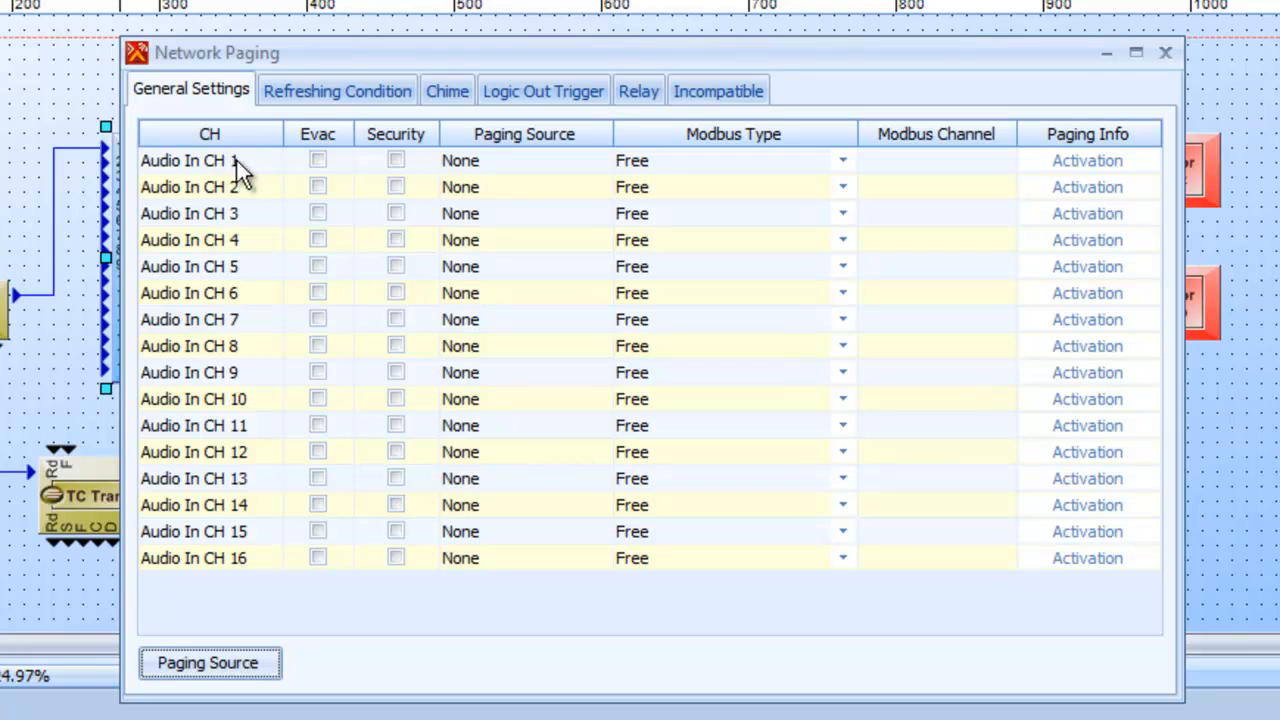
pyautogui.click(499, 155)
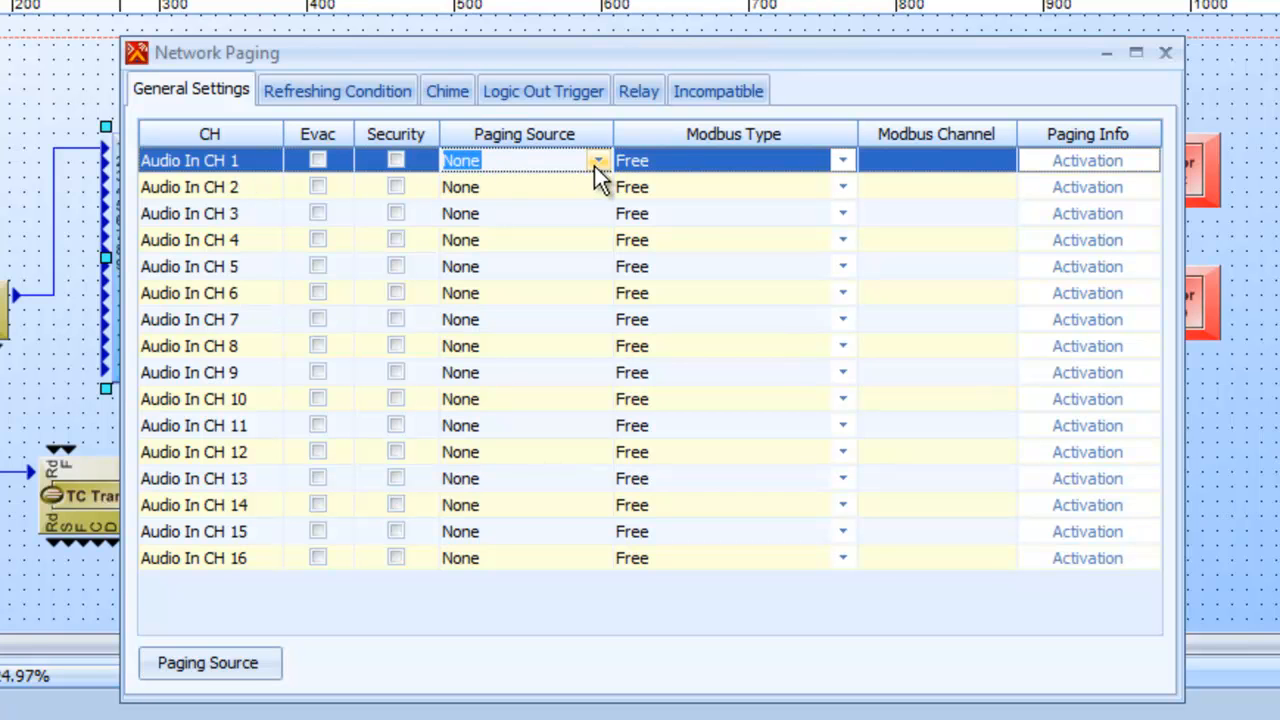
pyautogui.click(597, 161)
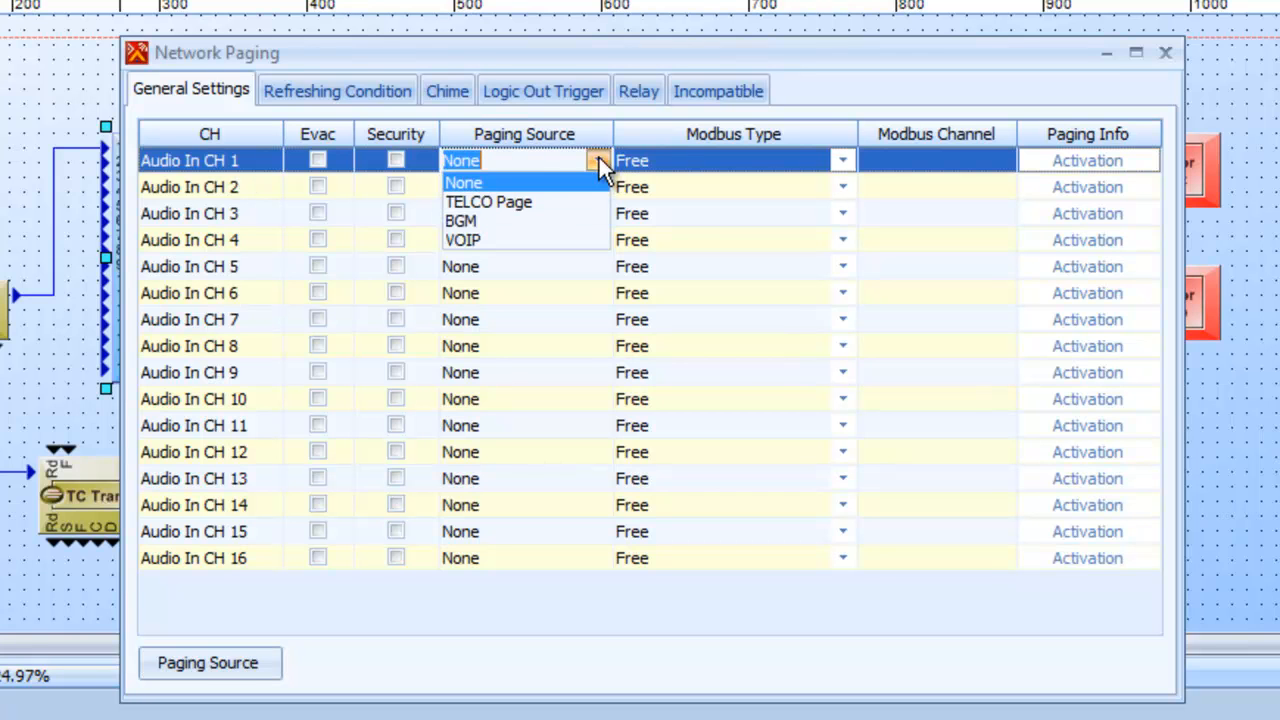
pyautogui.click(551, 203)
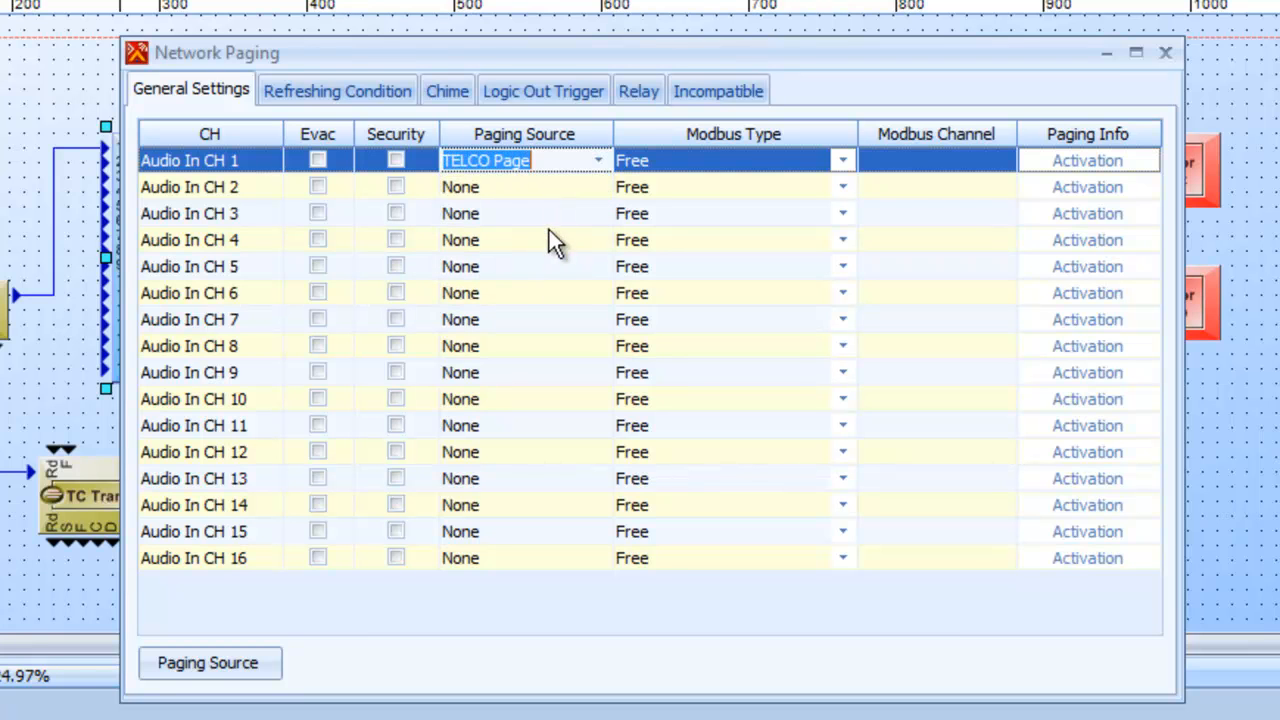
pyautogui.click(549, 291)
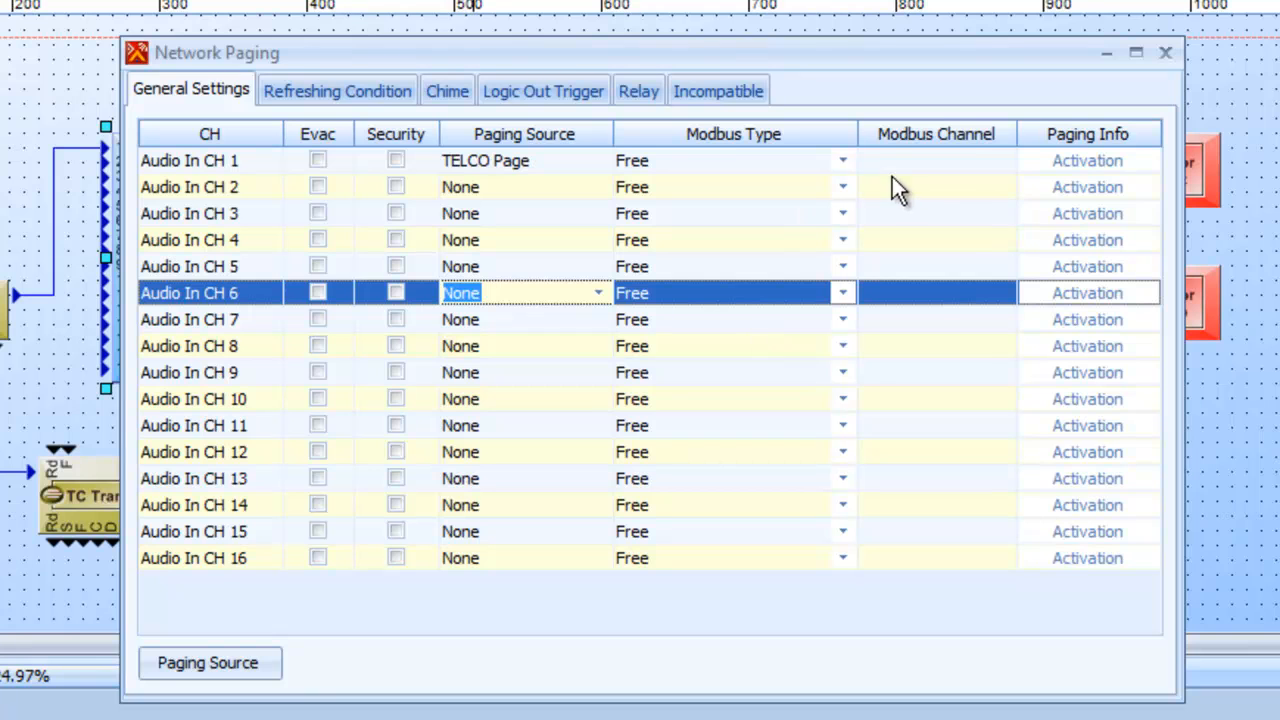
# - Open the activation settings of Audio In CH 1 and add an Integration paging event
pyautogui.click(1070, 160)
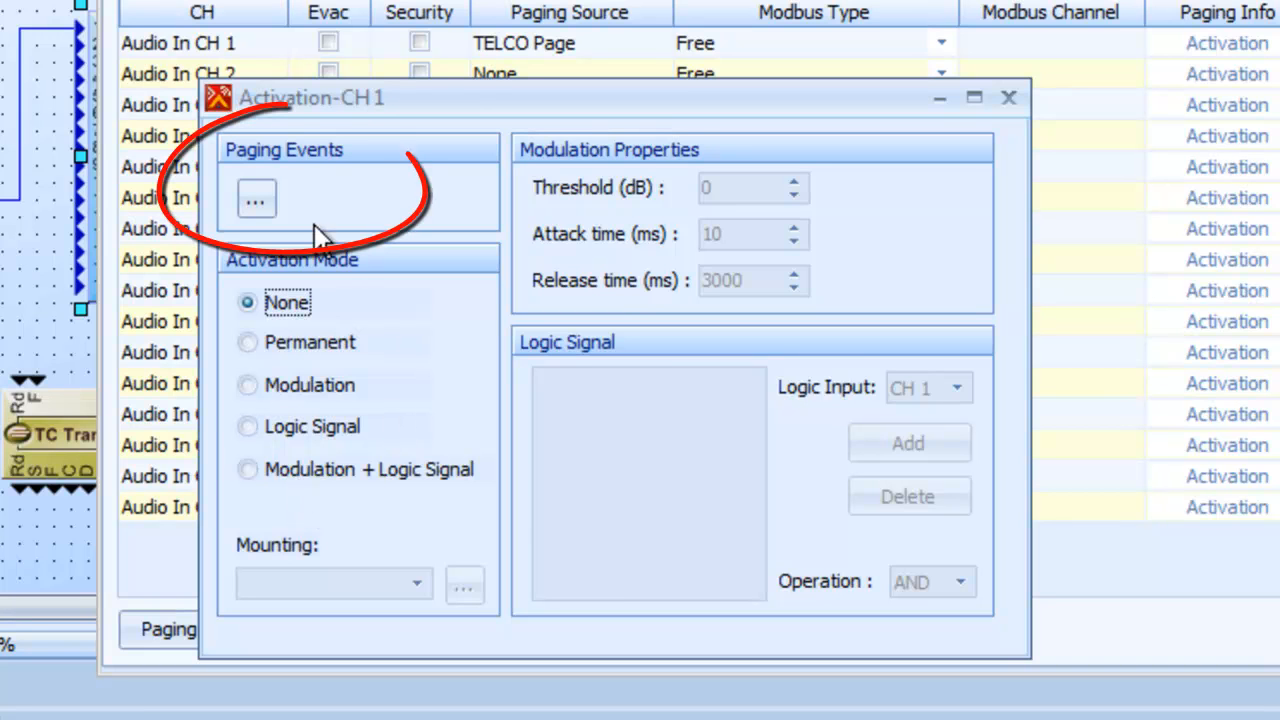
pyautogui.click(262, 197)
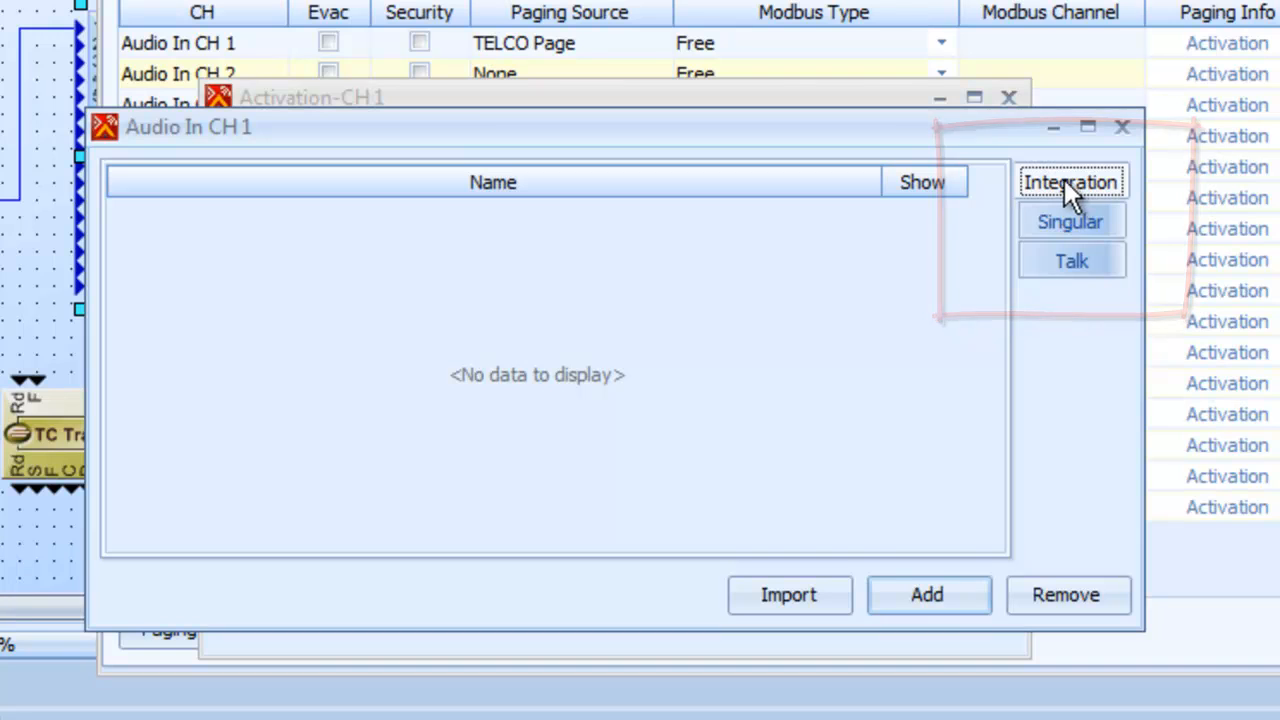
pyautogui.click(937, 588)
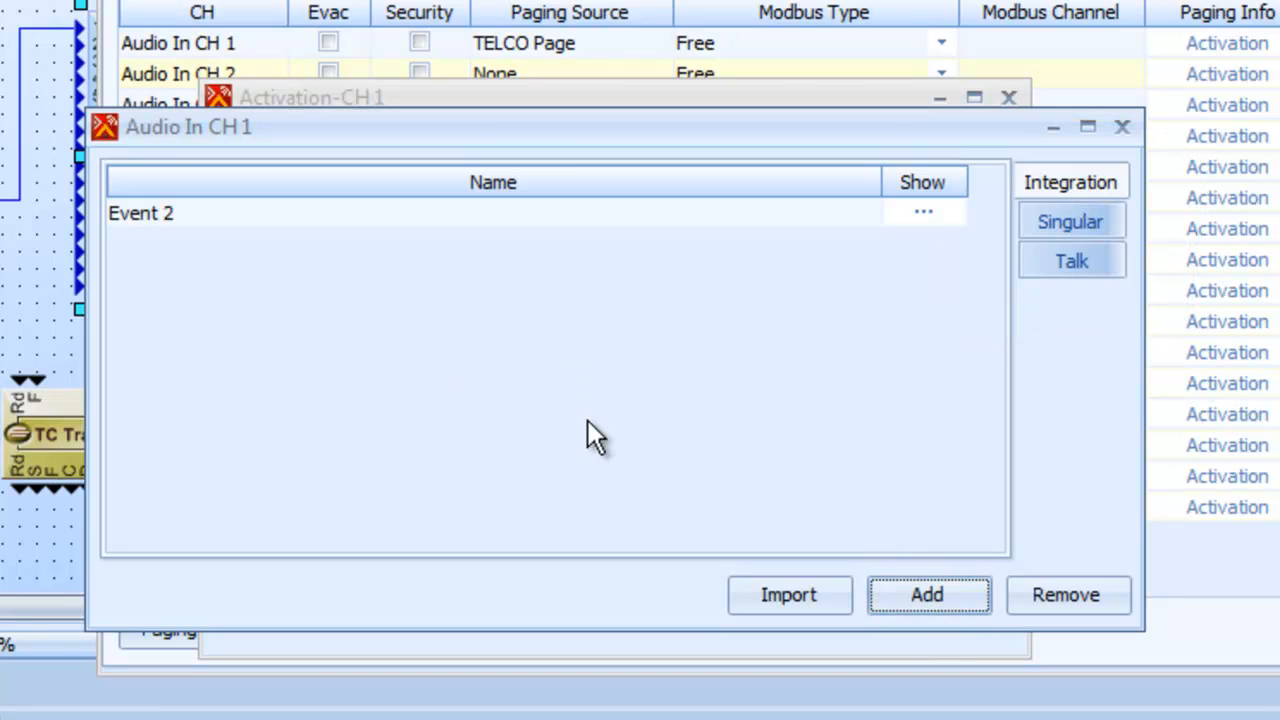
# - Rename the new paging event of Audio In CH 1 as TElCO PAGE
pyautogui.doubleClick(284, 214)
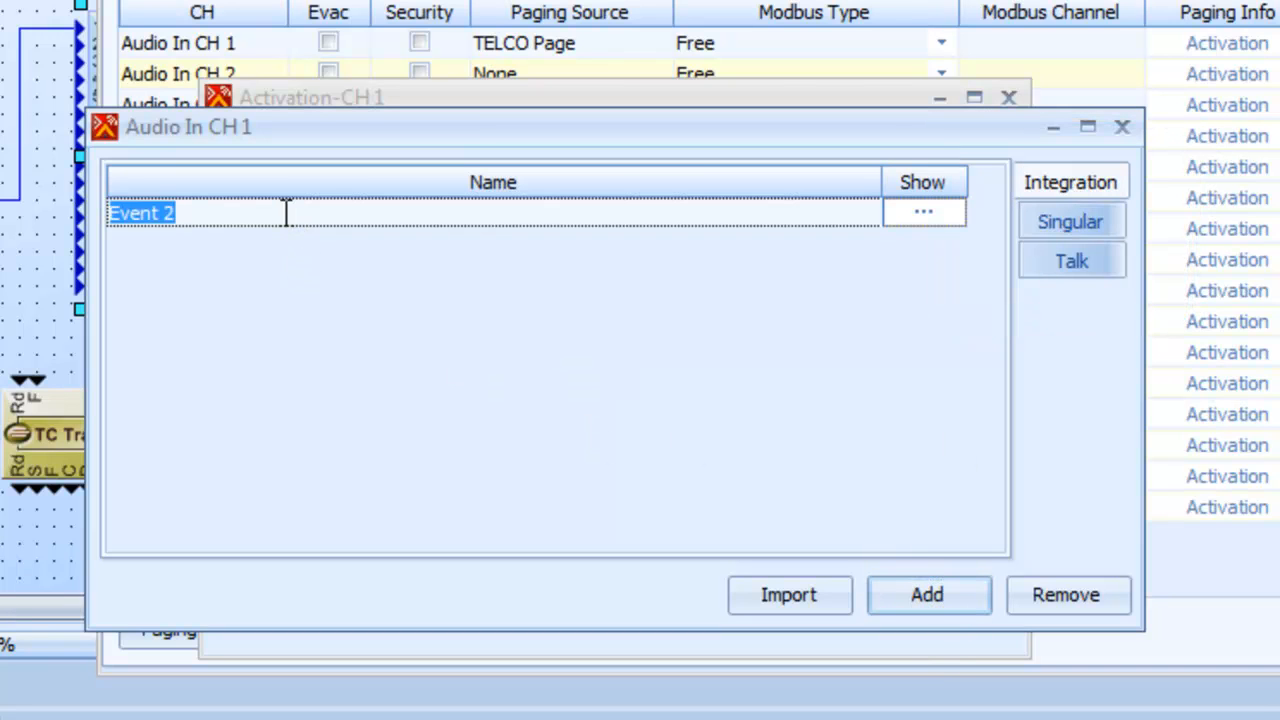
pyautogui.write('TElco')
pyautogui.press('BackSpace')
pyautogui.press('BackSpace')
pyautogui.press('BackSpace')
pyautogui.write('lCO PAGE')
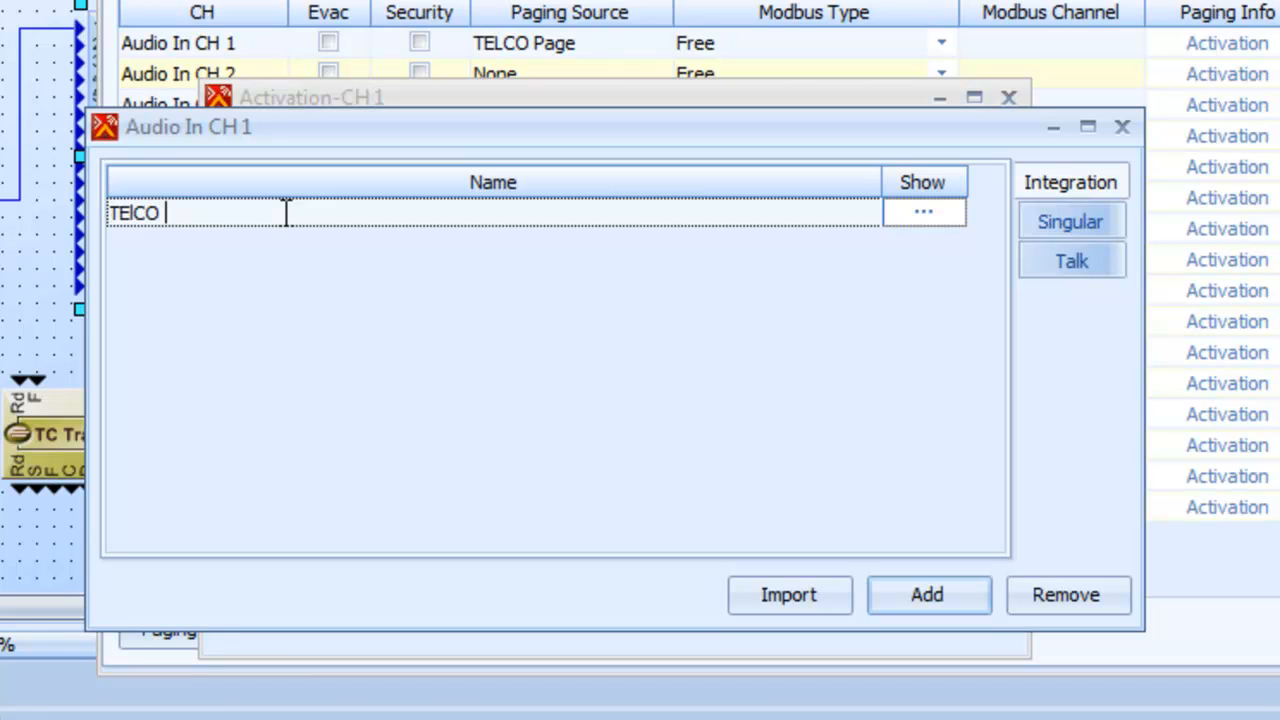
# - Open the zone selection of the TElCO PAGE event and add the code range 1 to 17
pyautogui.click(940, 214)
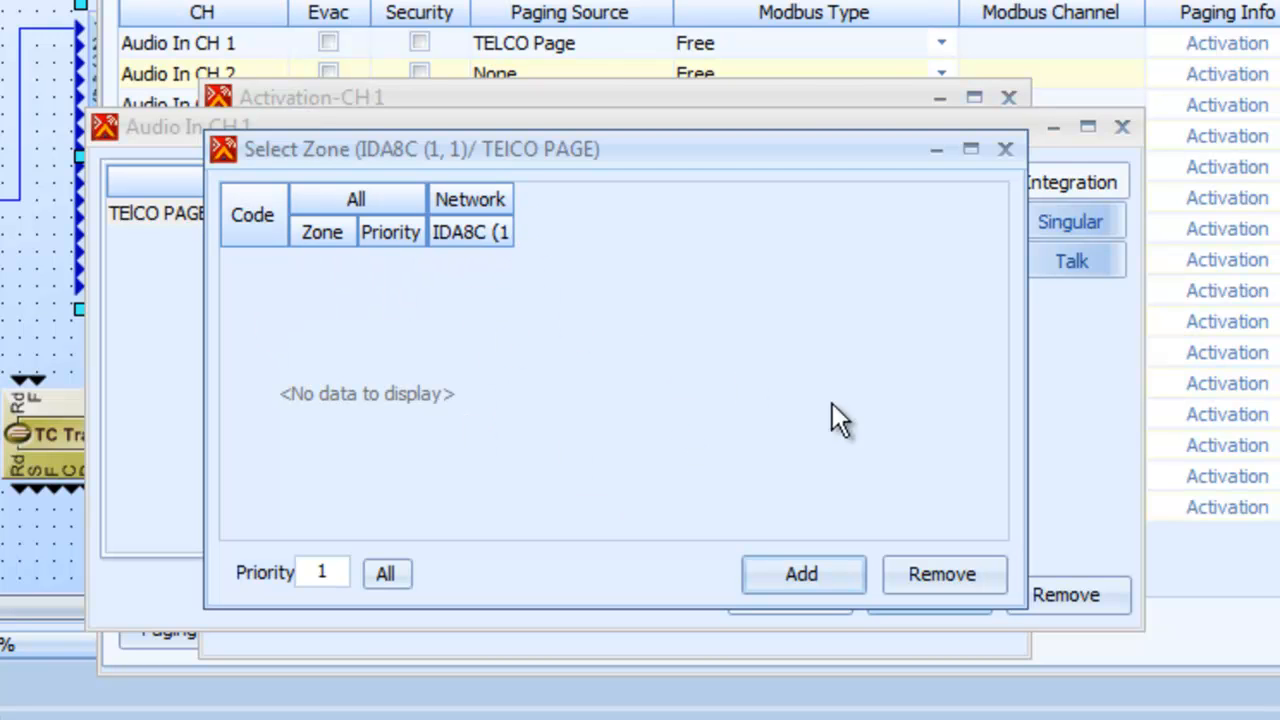
pyautogui.click(804, 569)
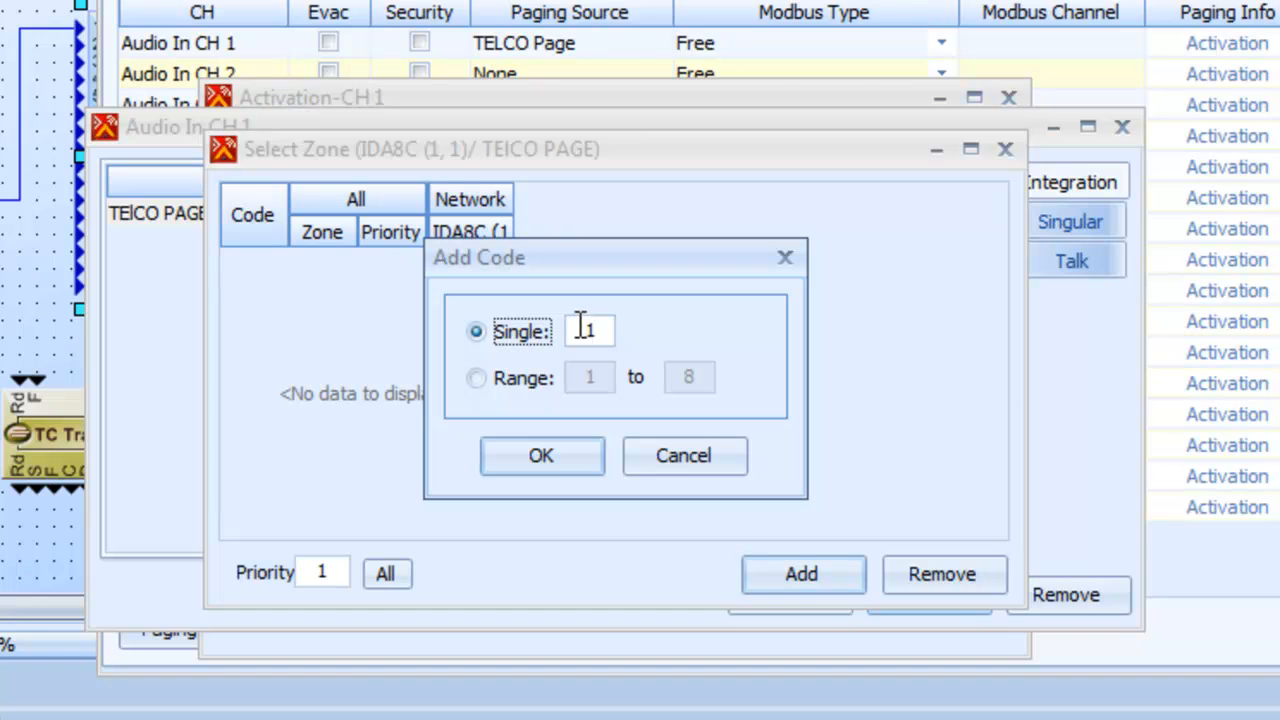
pyautogui.click(477, 378)
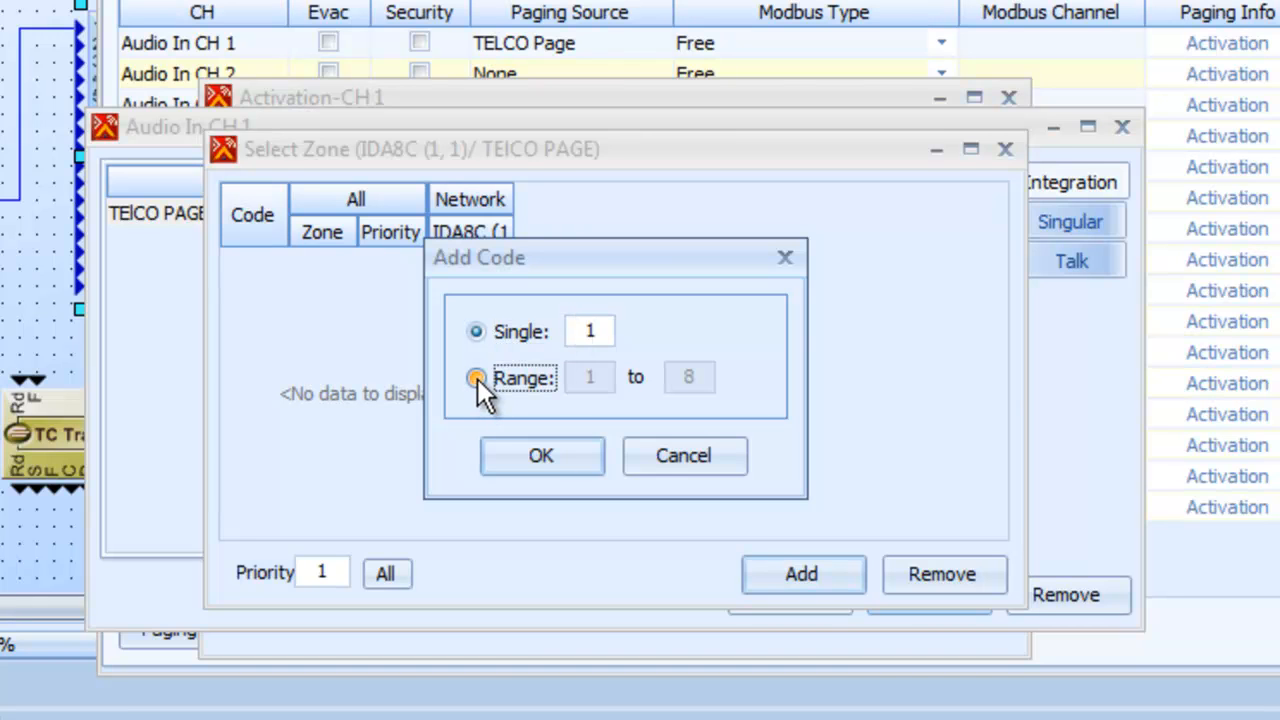
pyautogui.click(705, 376)
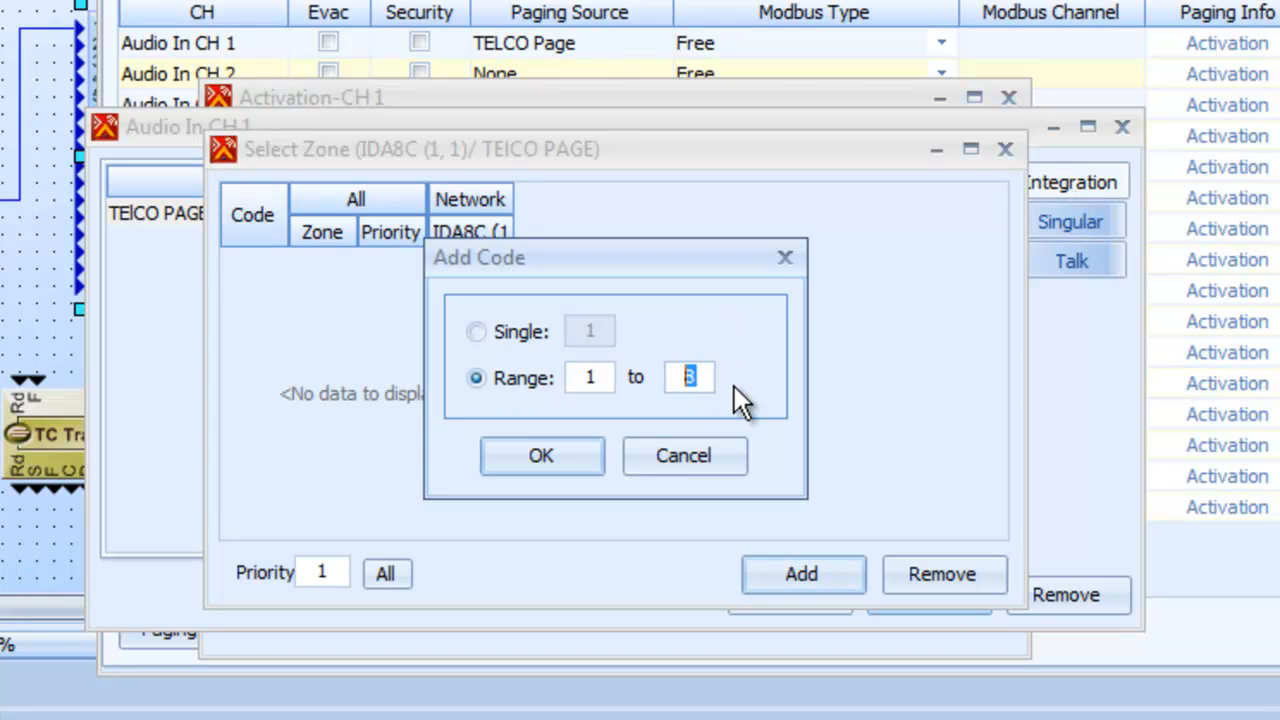
pyautogui.write('16')
pyautogui.press('BackSpace')
pyautogui.write('7')
pyautogui.click(574, 458)
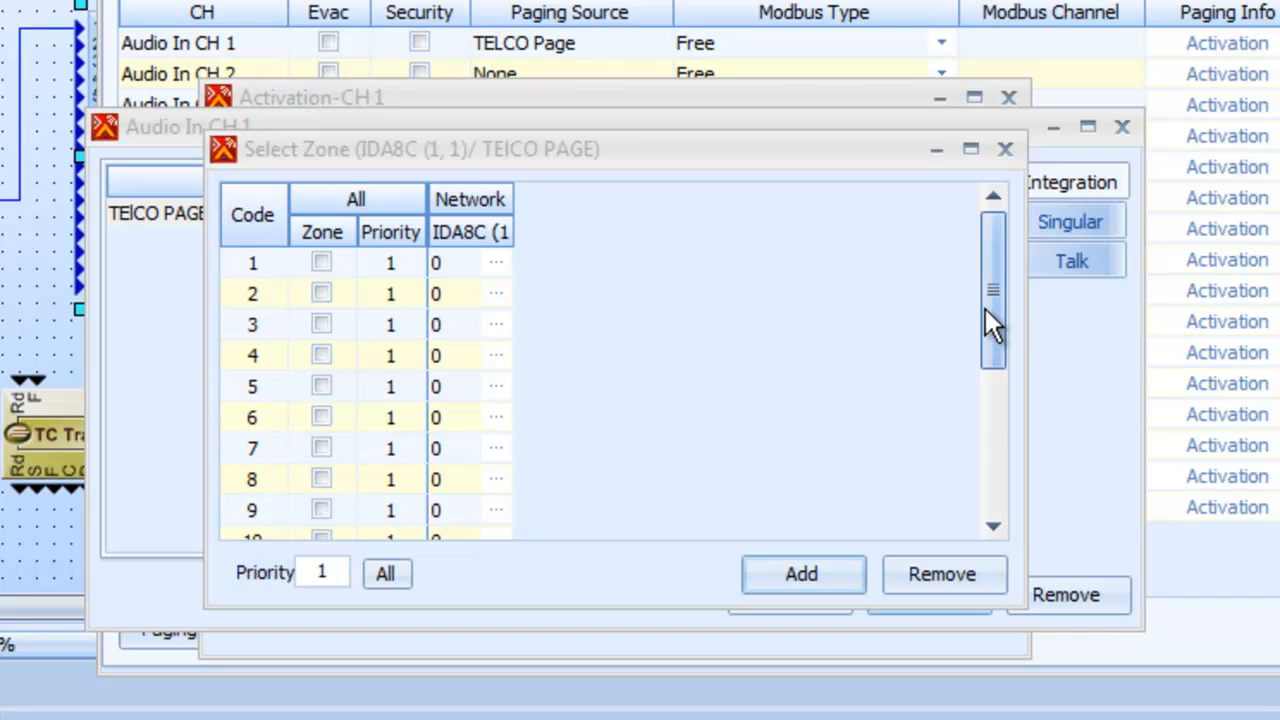
pyautogui.moveTo(988, 308); pyautogui.dragTo(1003, 455)
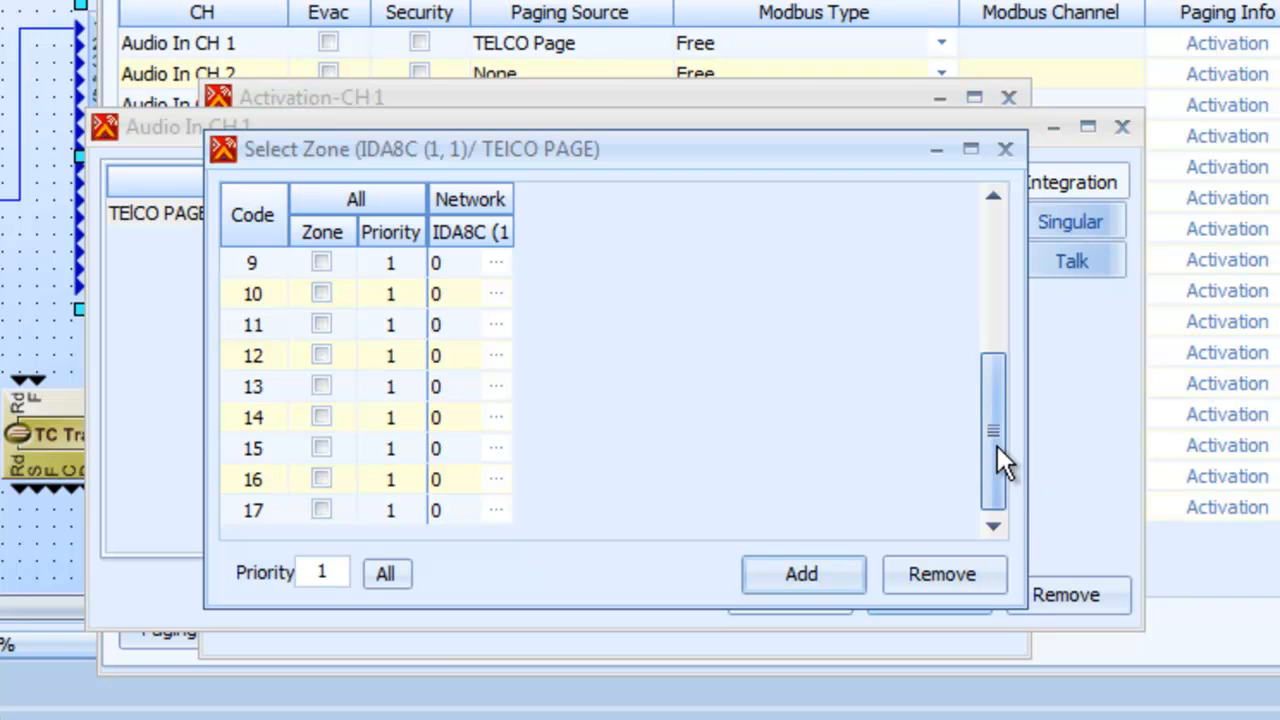
pyautogui.moveTo(997, 446); pyautogui.dragTo(1004, 234)
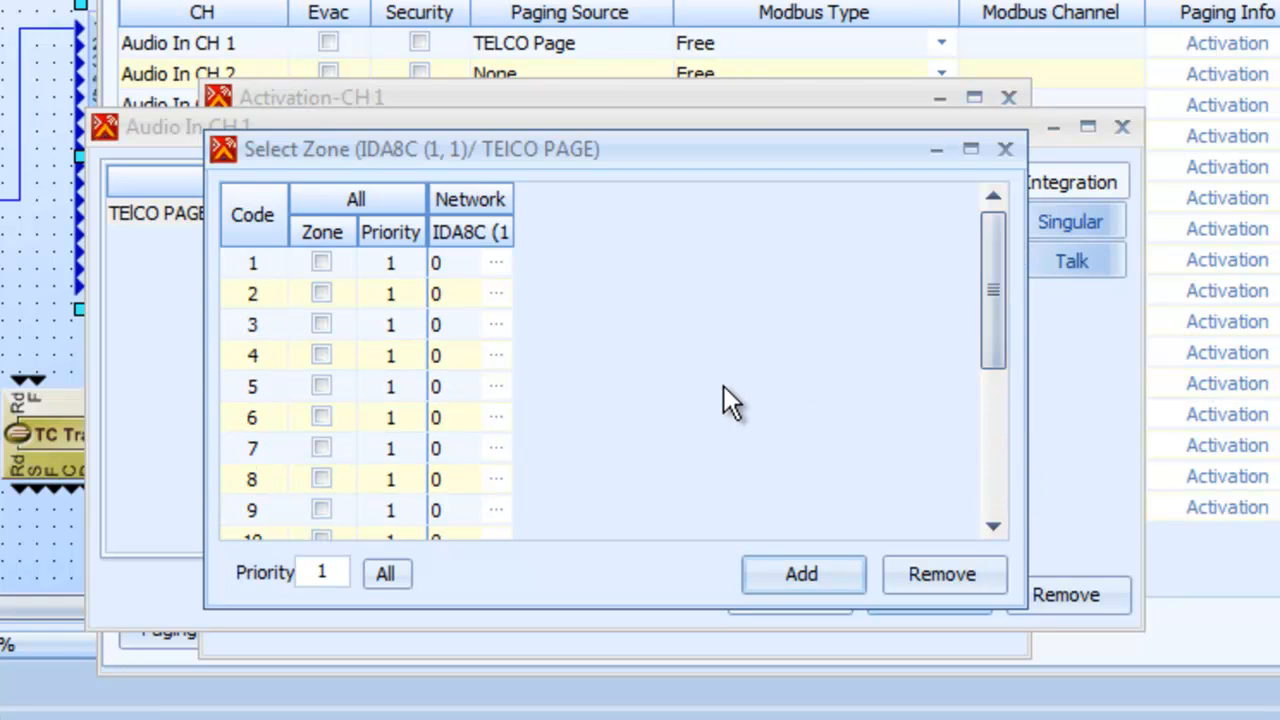